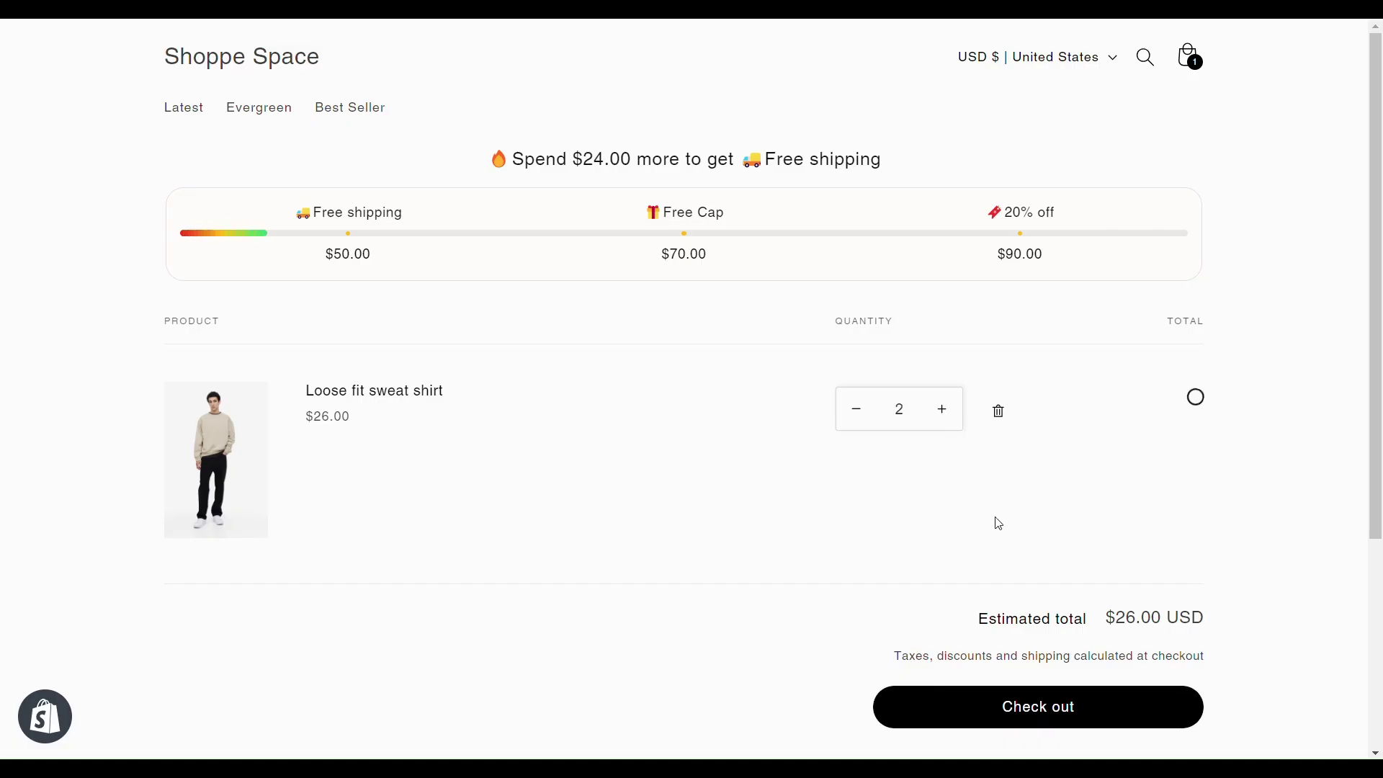
Raise the sweat shirt quantity to 4 so the progress bar unlocks free shipping and the Cap.
click(943, 419)
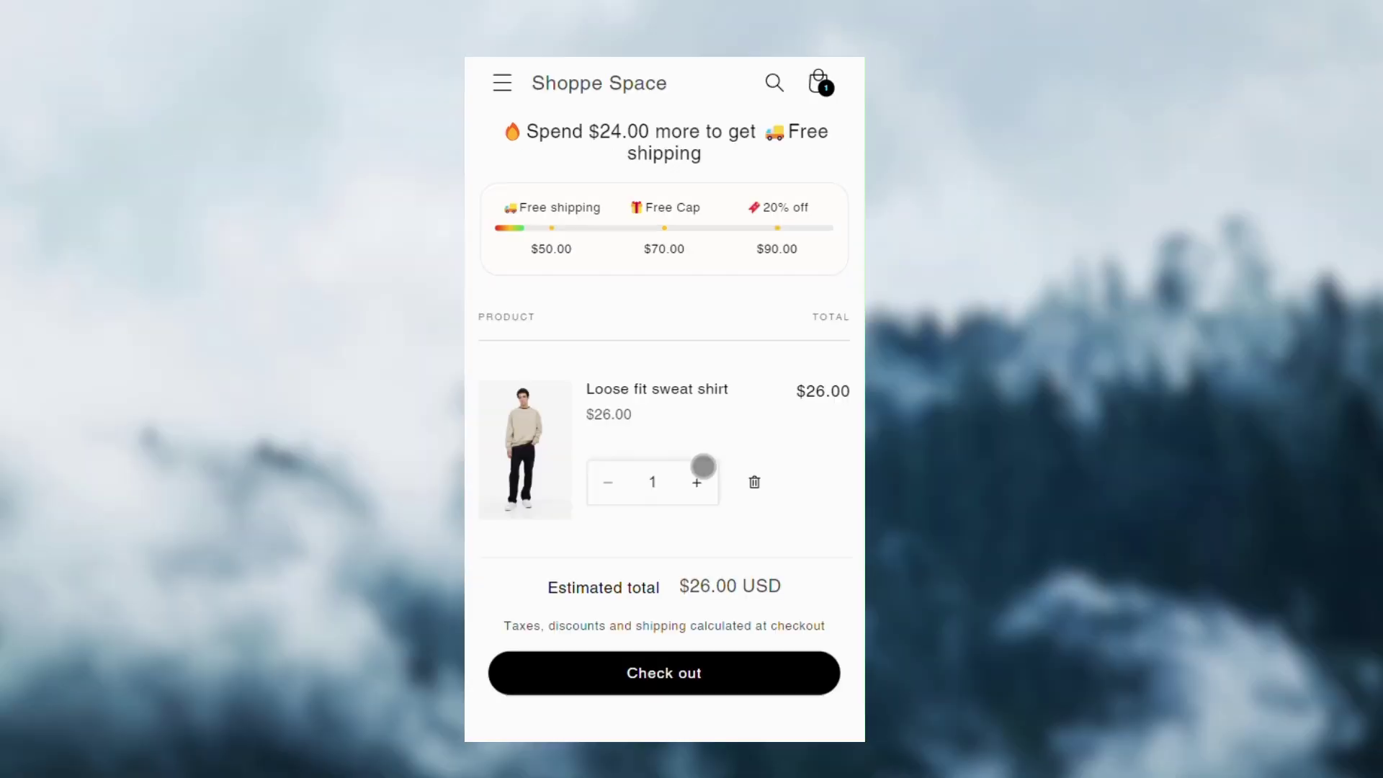
click(693, 483)
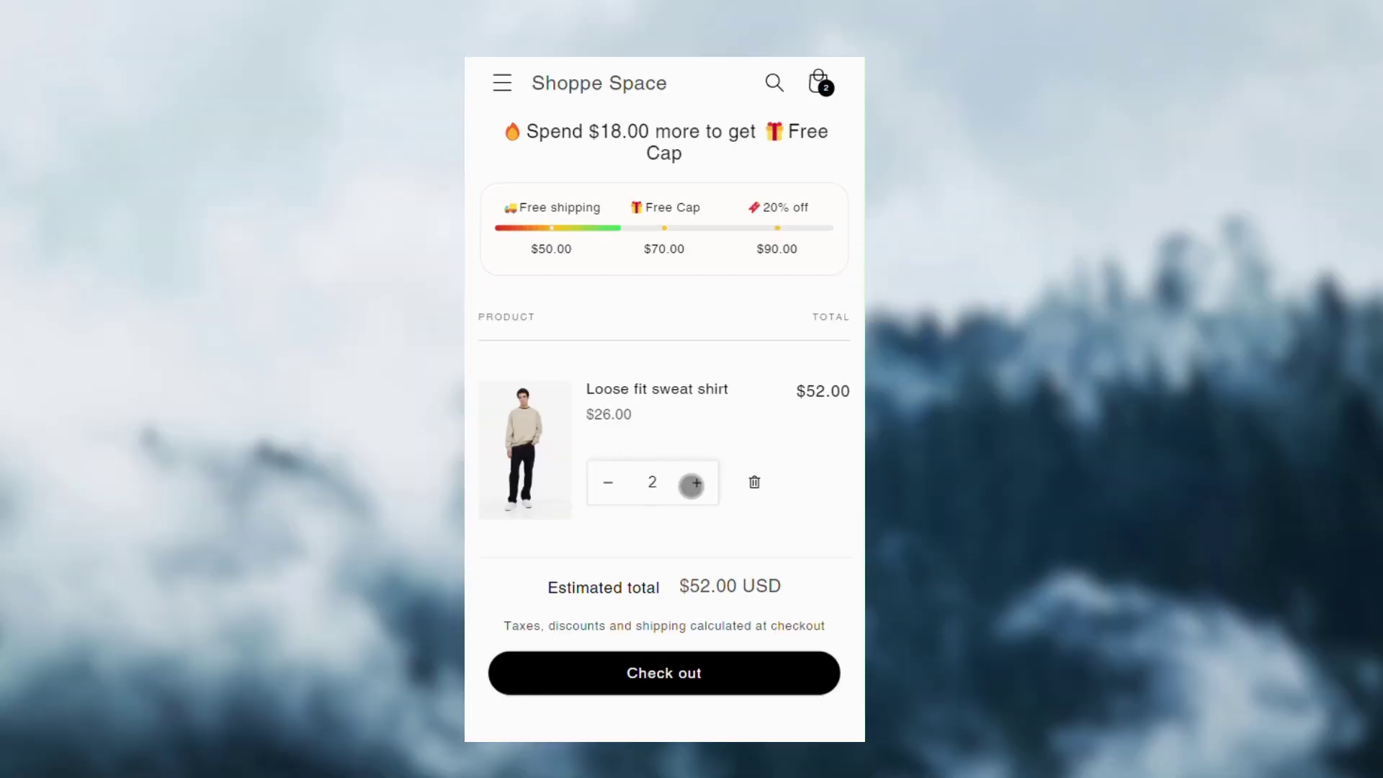
click(693, 484)
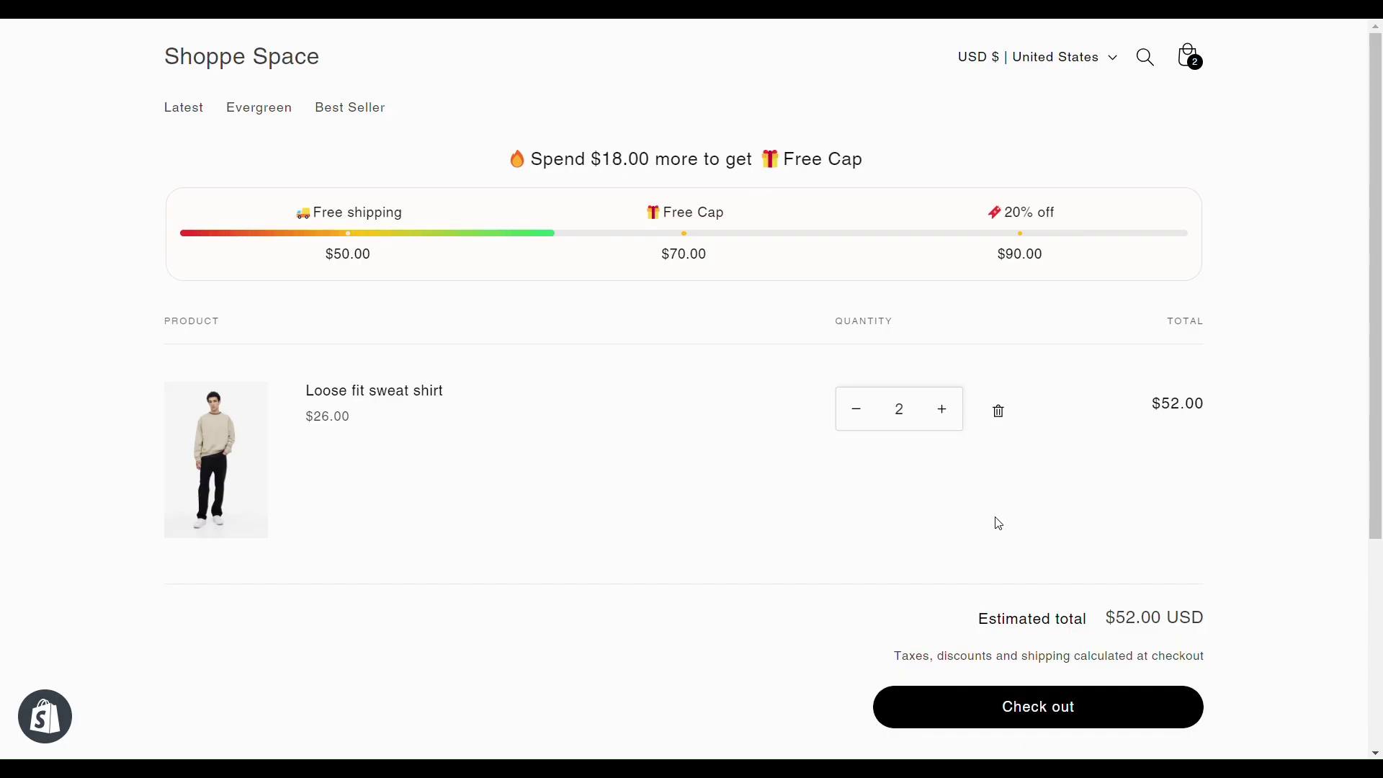
click(943, 417)
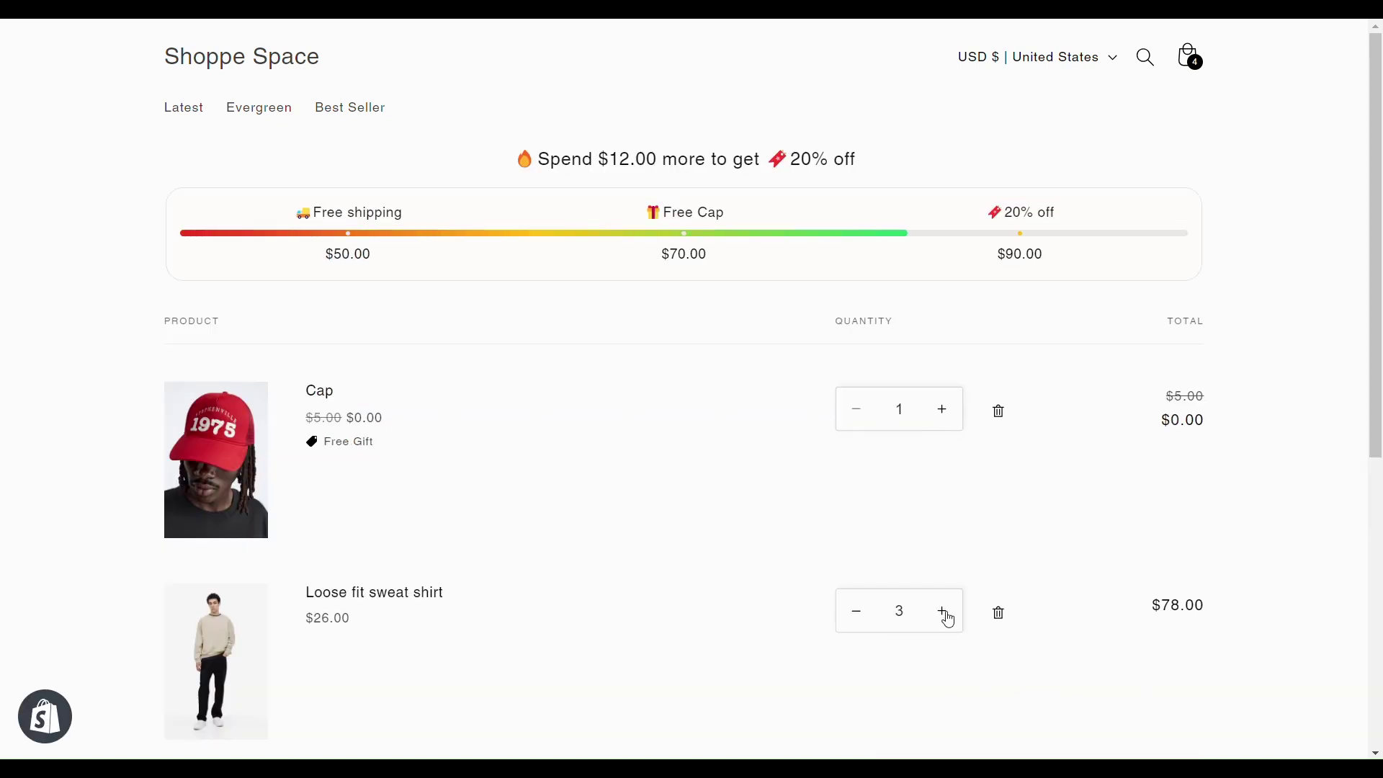
click(943, 613)
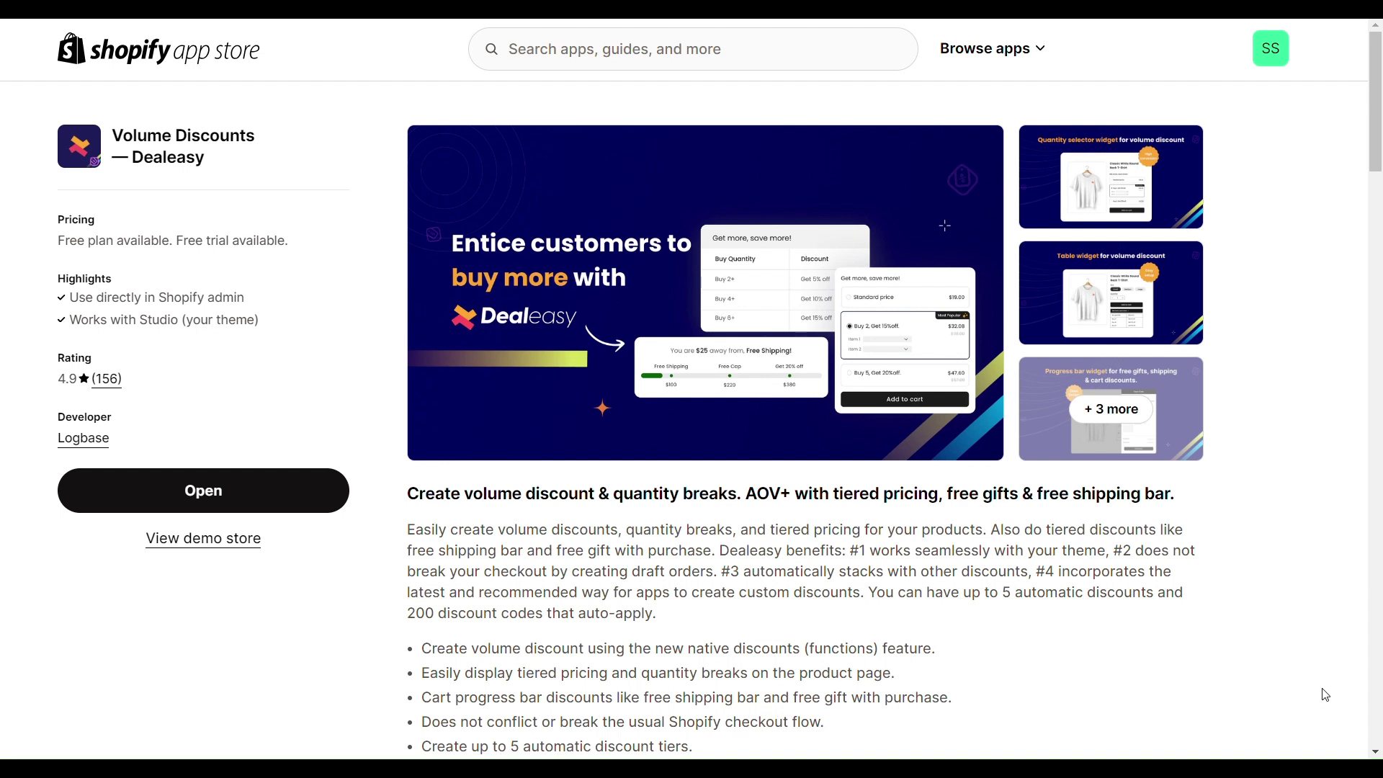
Scroll the Volume Discounts — Dealeasy listing down to its pricing tiers and back up.
scroll(1276, 634, down, 5)
scroll(1276, 631, down, 15)
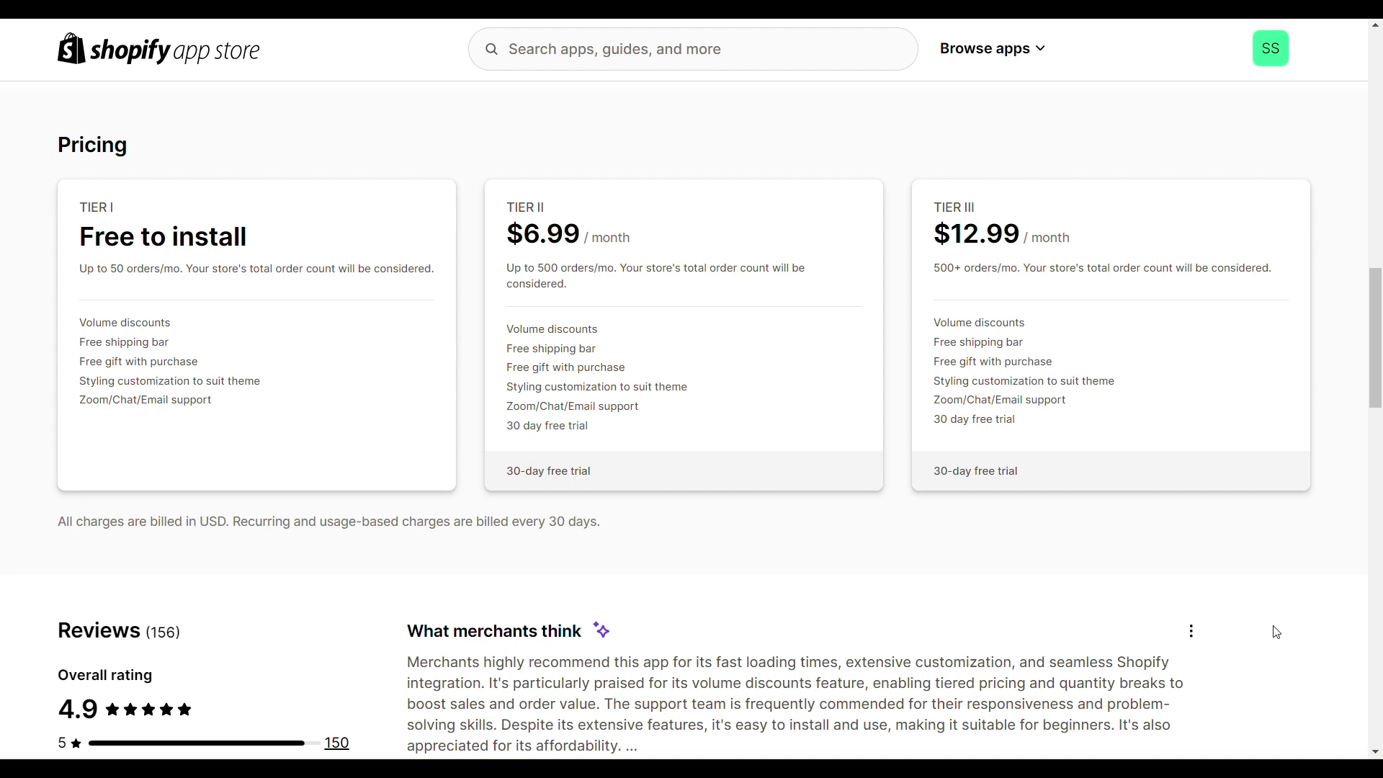
scroll(1271, 616, up, 10)
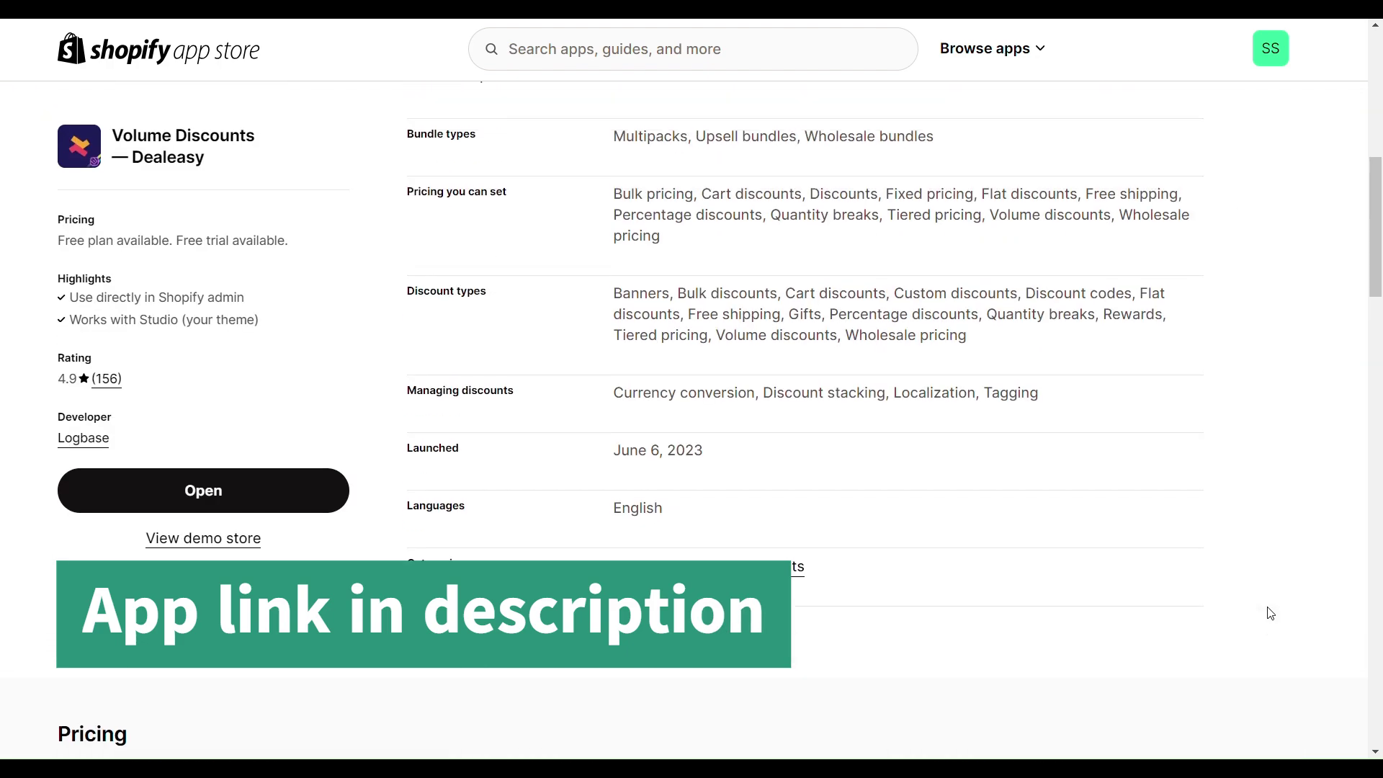
scroll(1269, 613, up, 8)
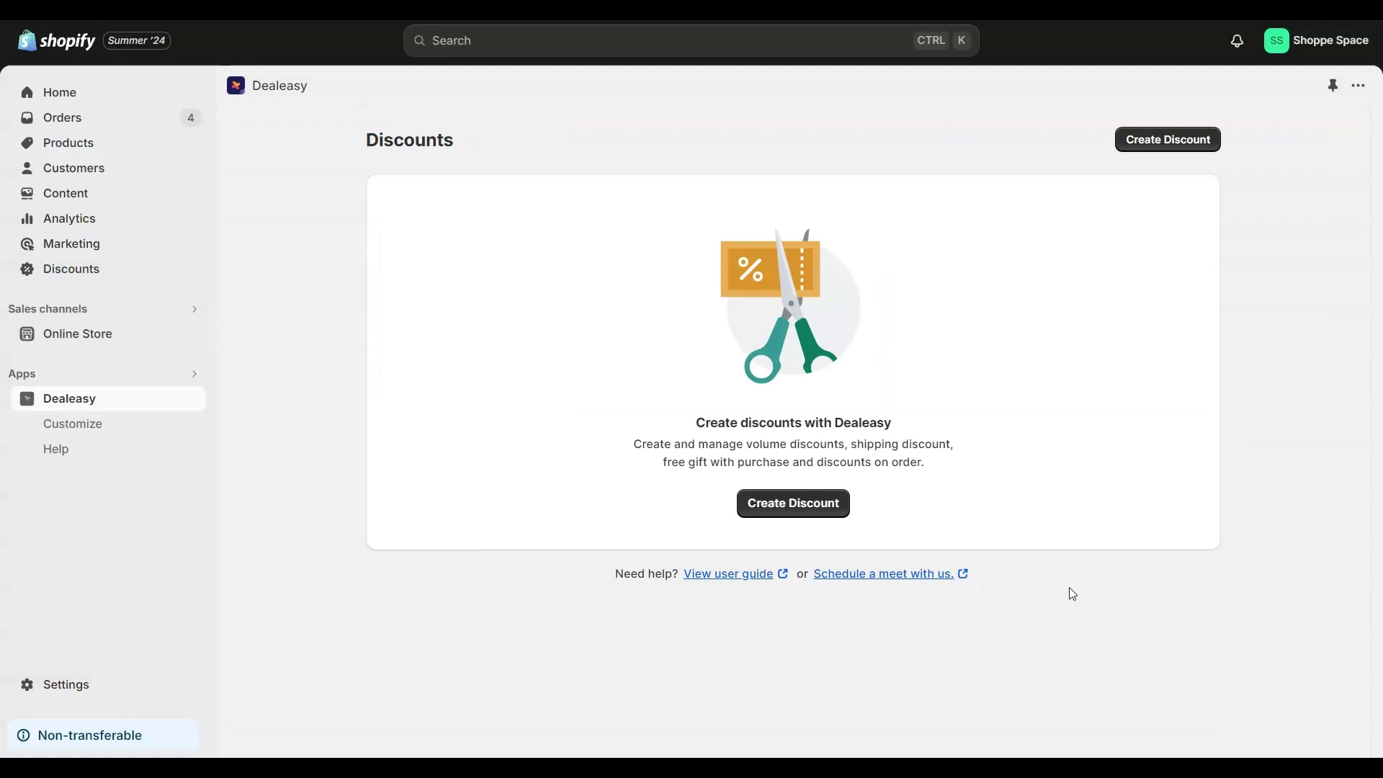
Create a Free shipping bar discount with a 50 cart value goal, titled 'Free shipping', and save it.
click(825, 510)
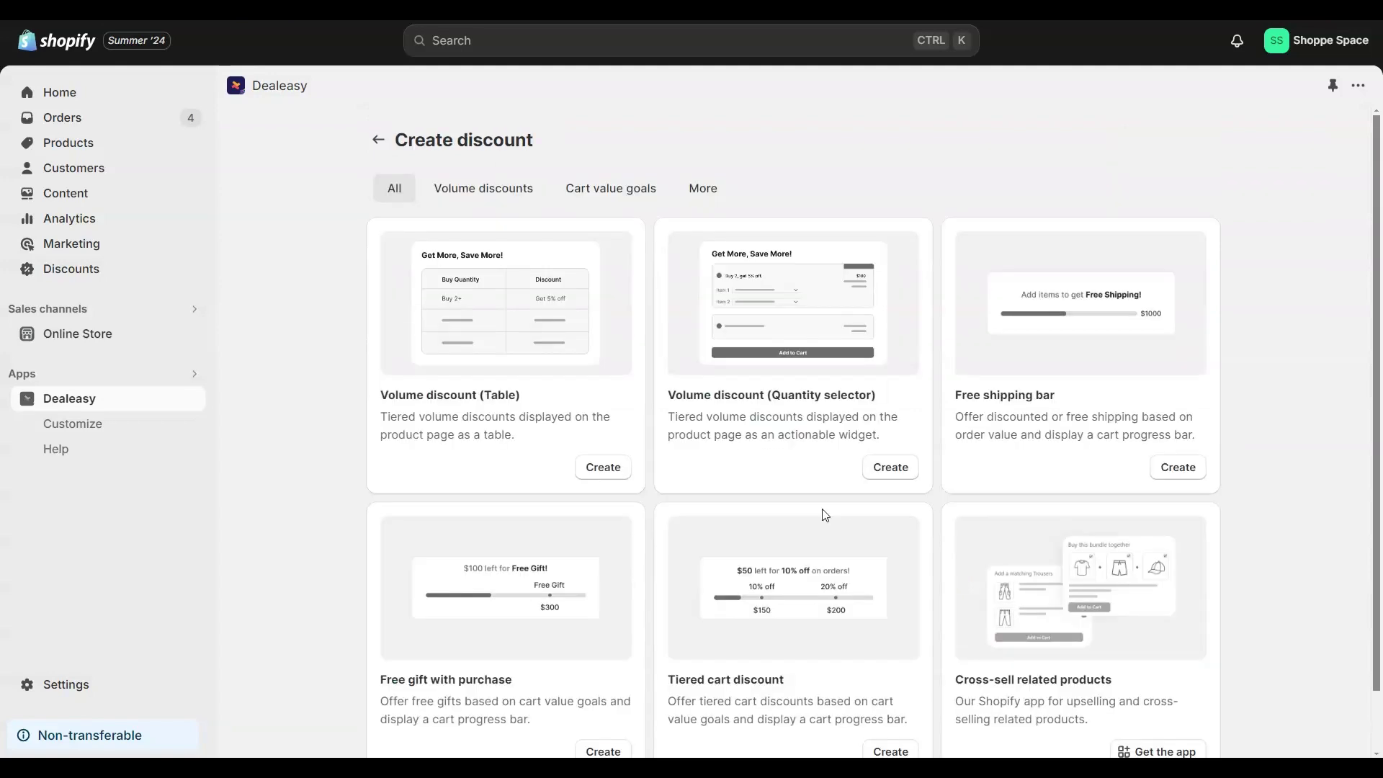
click(1175, 468)
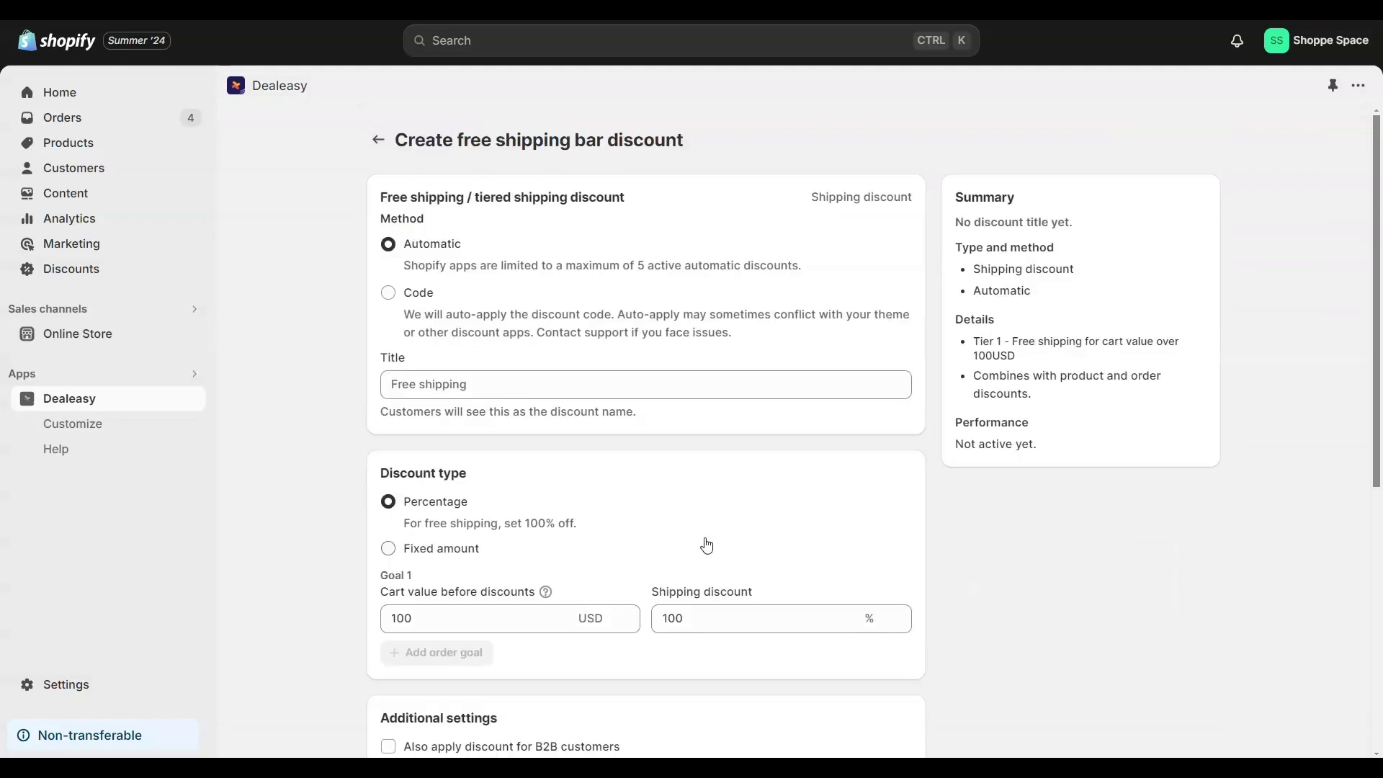
scroll(546, 571, down, 3)
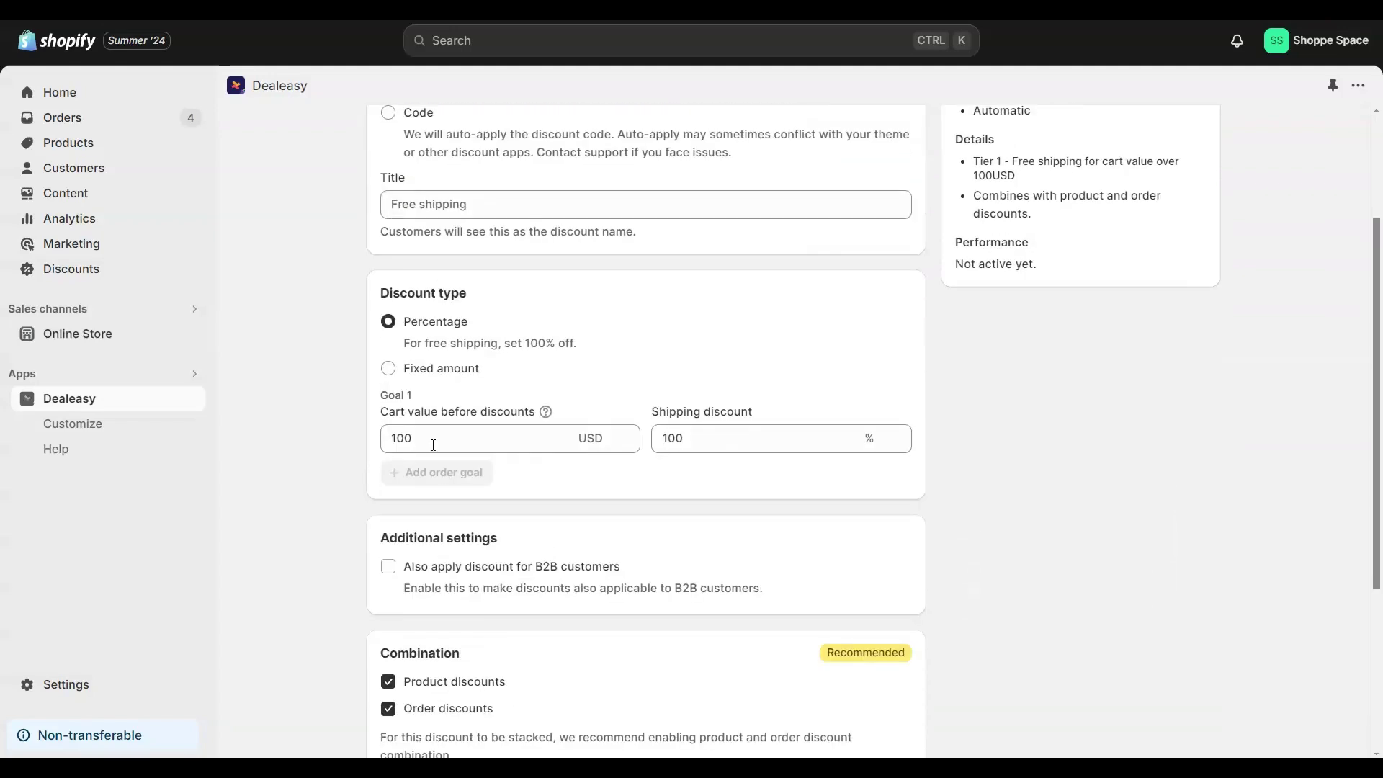
drag(432, 444, 391, 444)
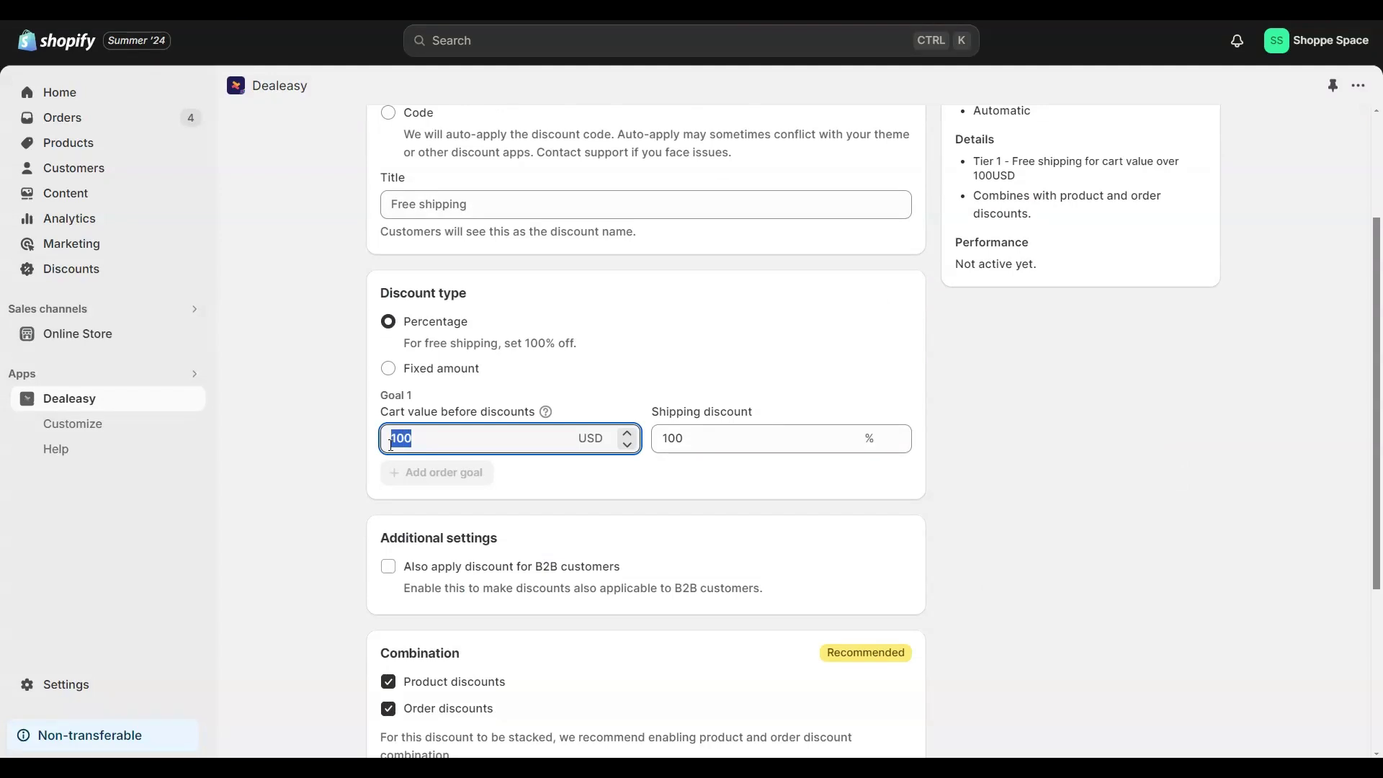
text(50)
click(632, 488)
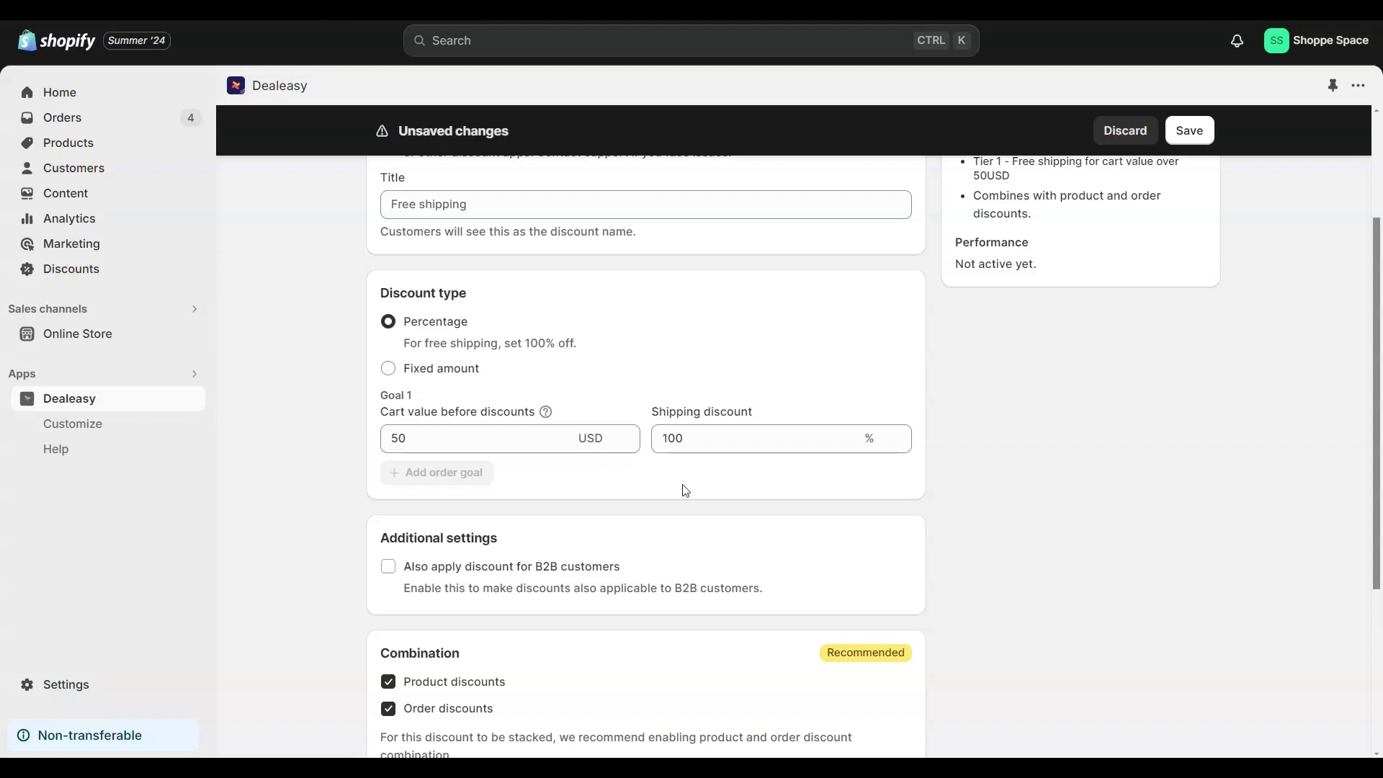
scroll(685, 491, up, 1)
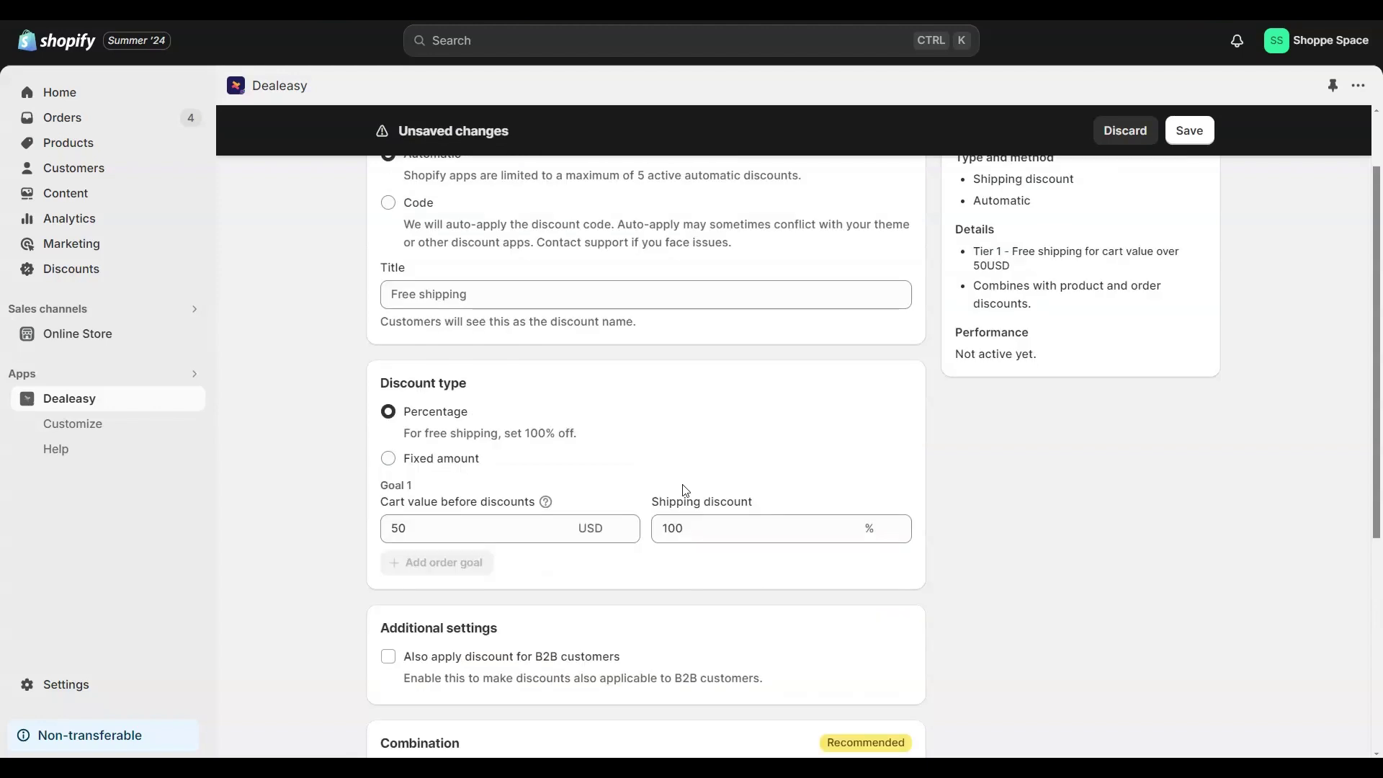
click(423, 296)
text(Free shippi)
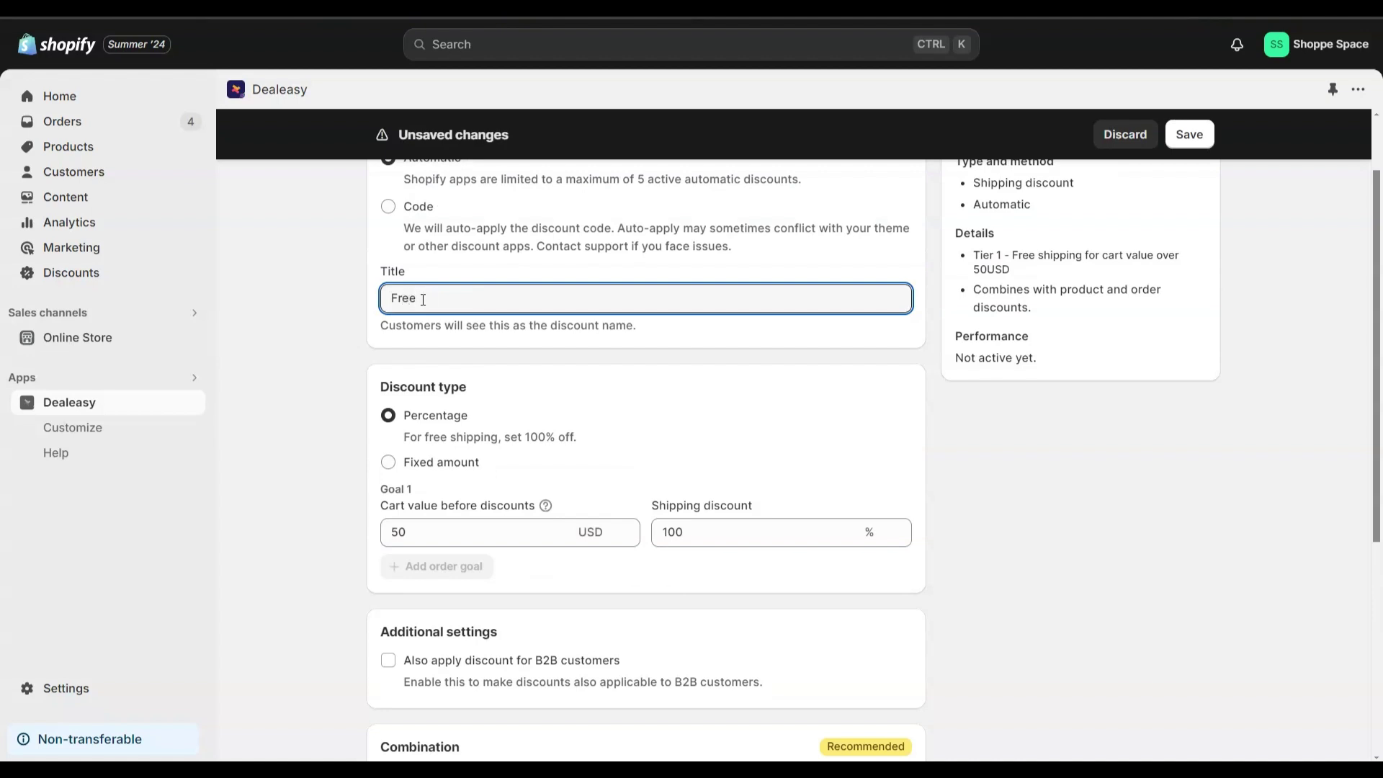
text(ng)
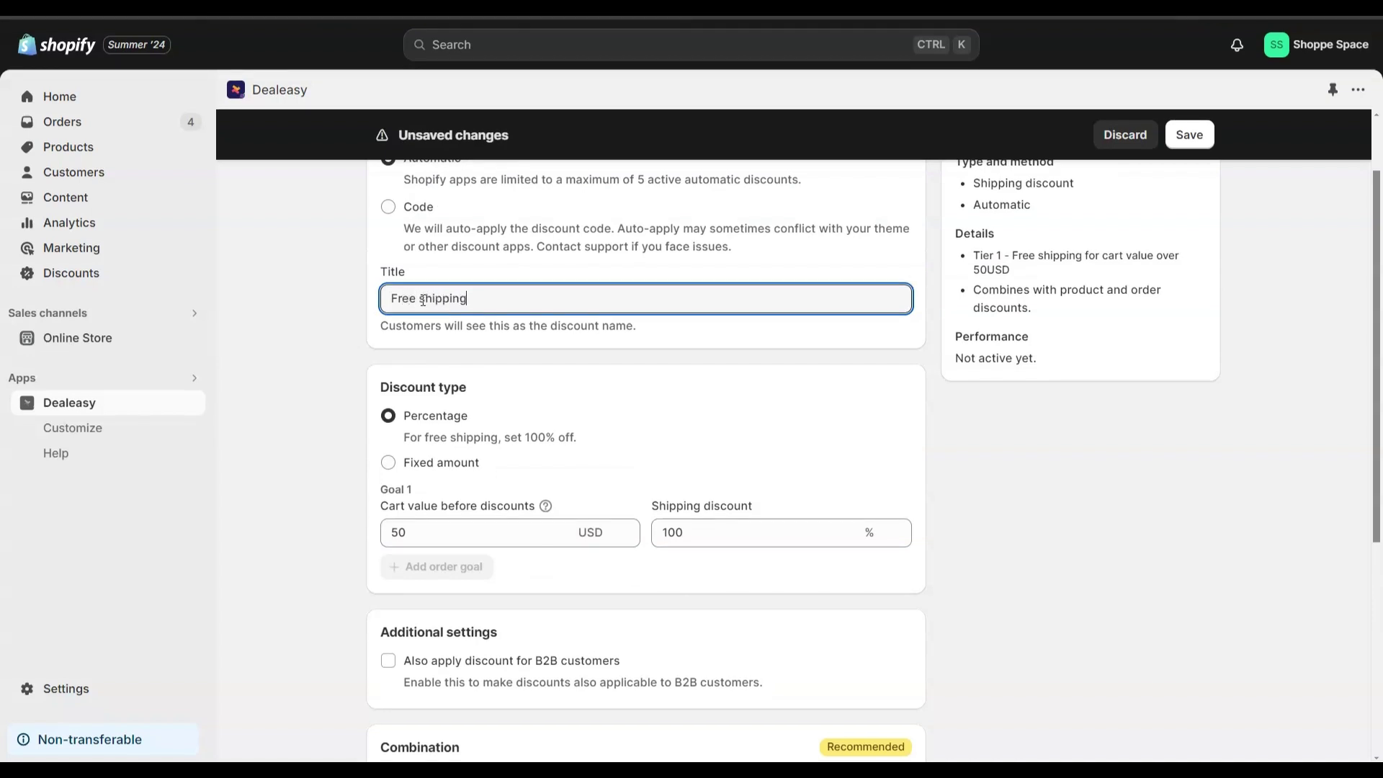
click(1195, 134)
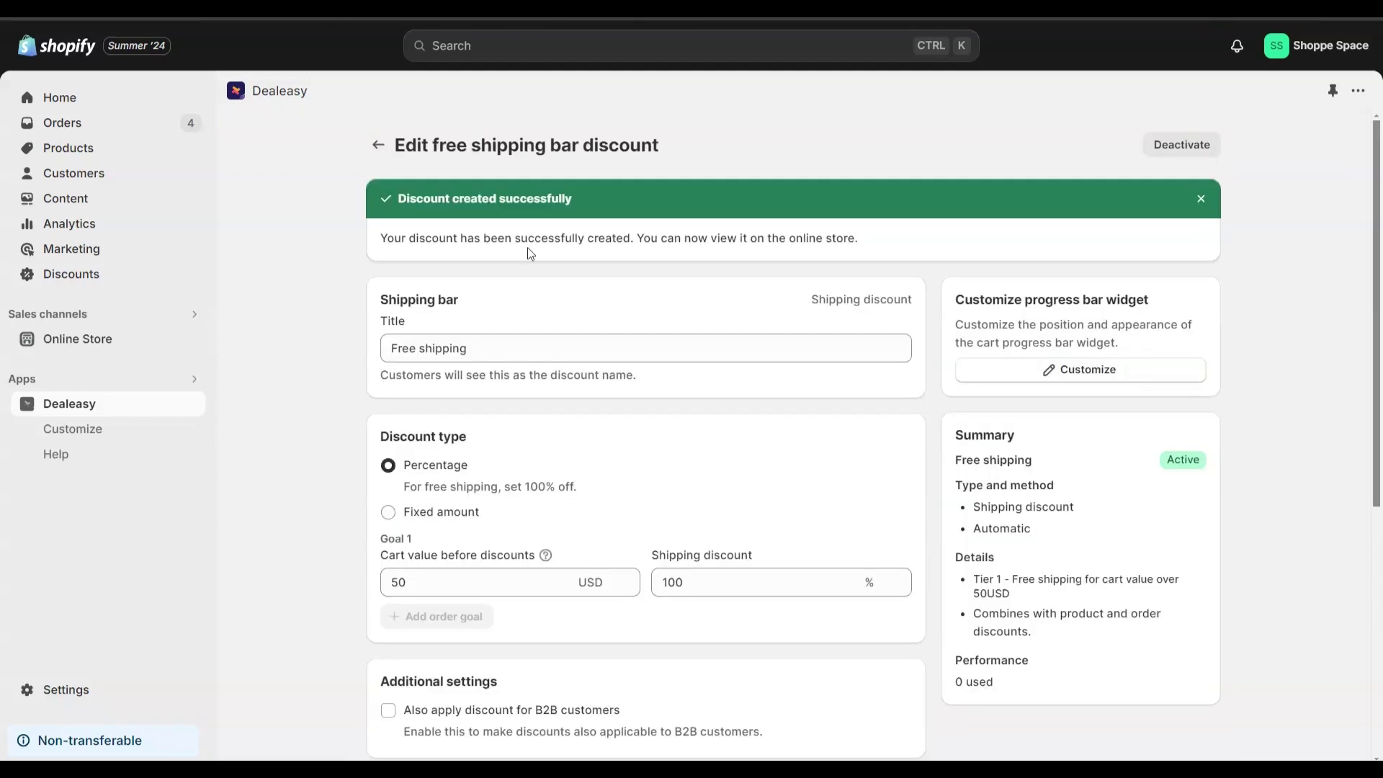
Start a new free gift with purchase discount and set its cart value goal to 70.
click(378, 144)
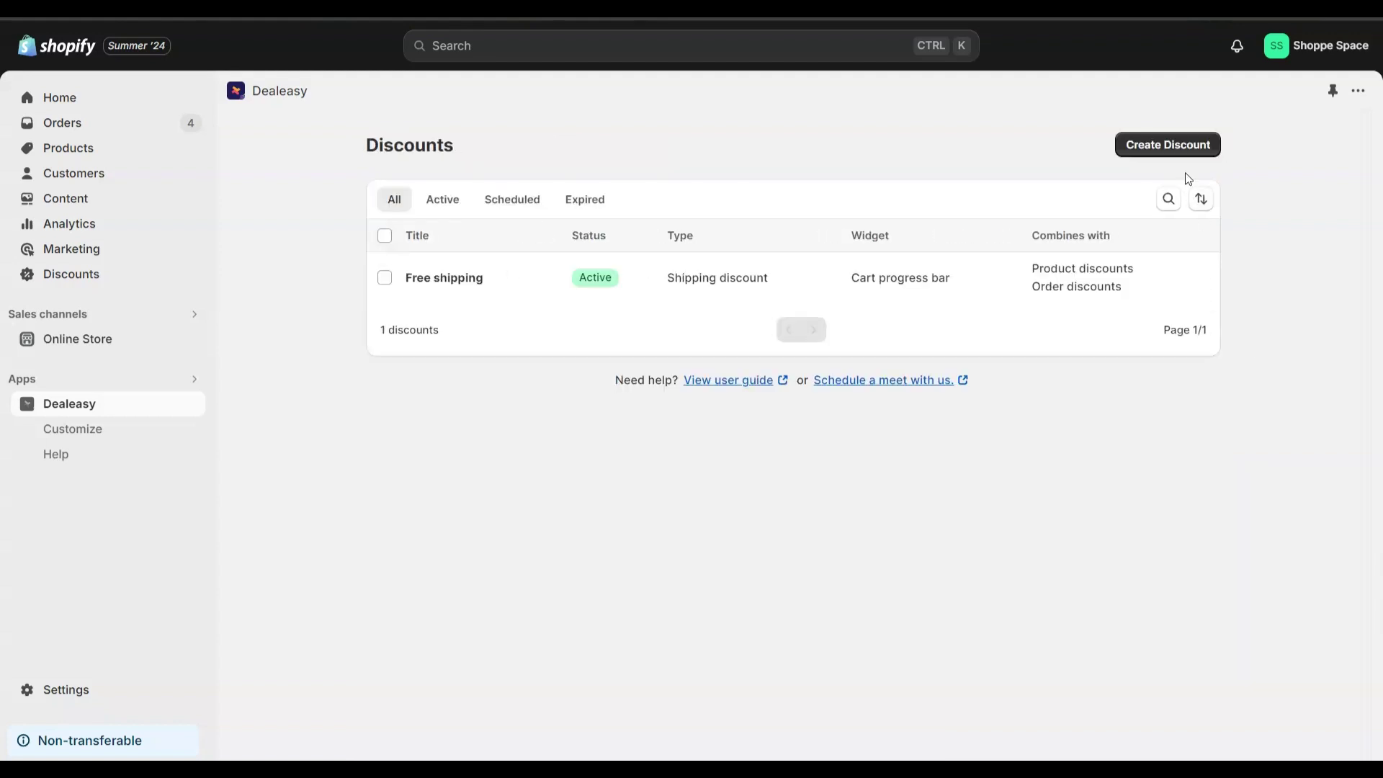
click(1178, 152)
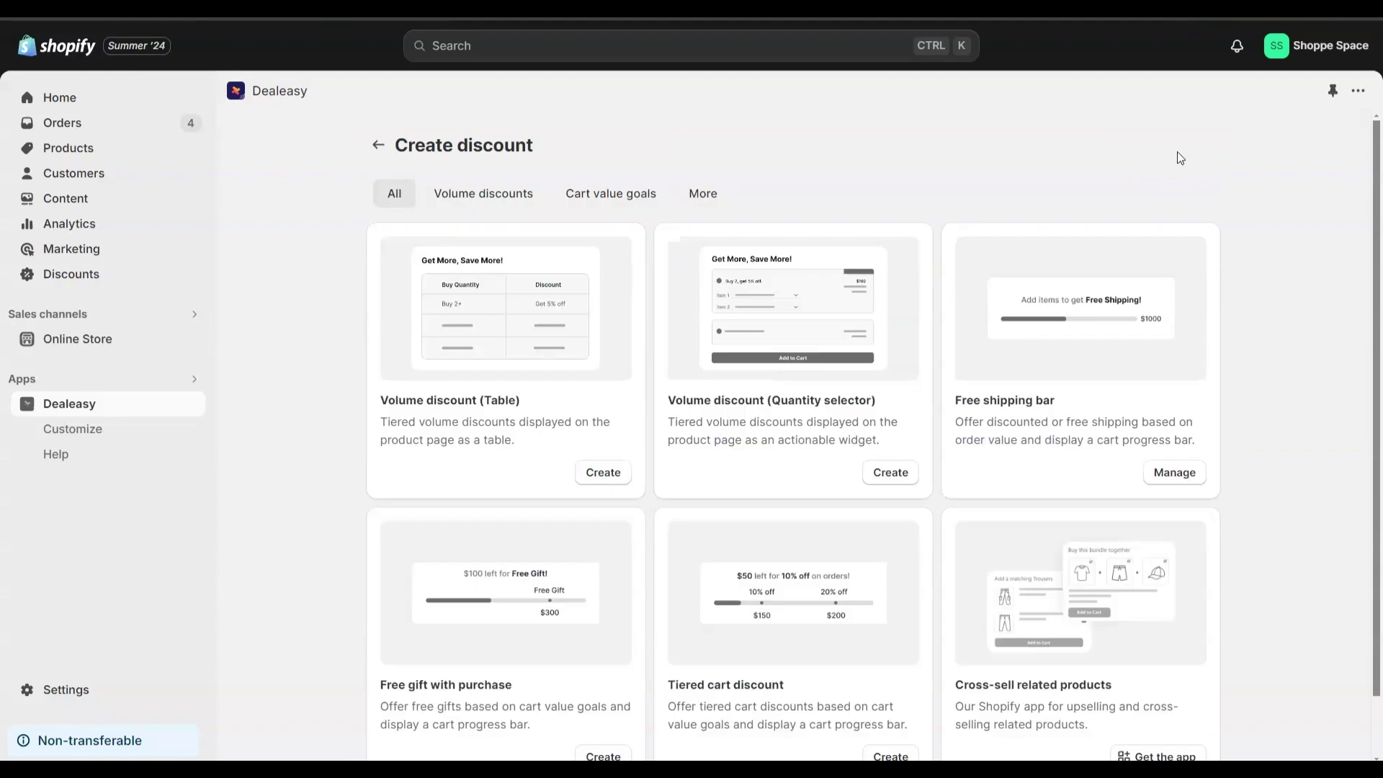
scroll(603, 684, down, 1)
click(604, 690)
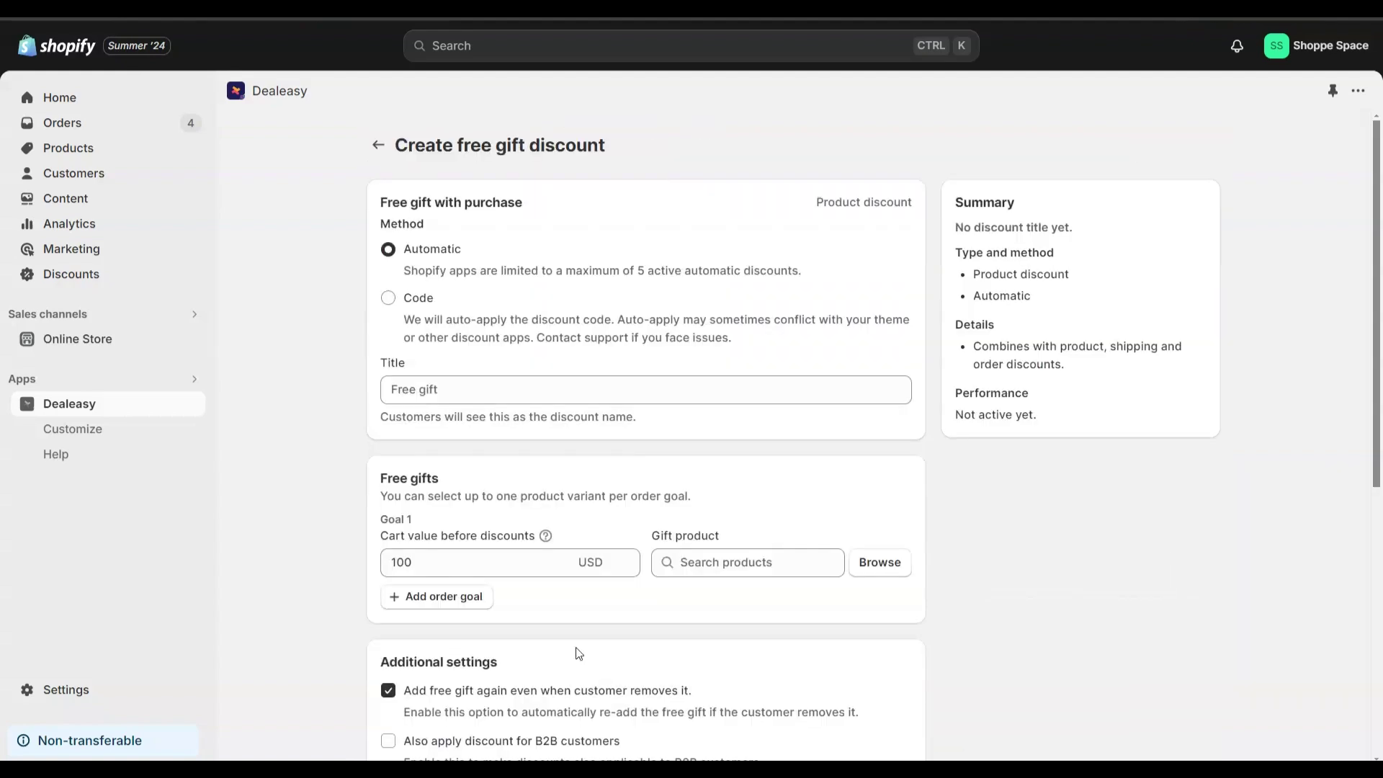
scroll(580, 653, down, 1)
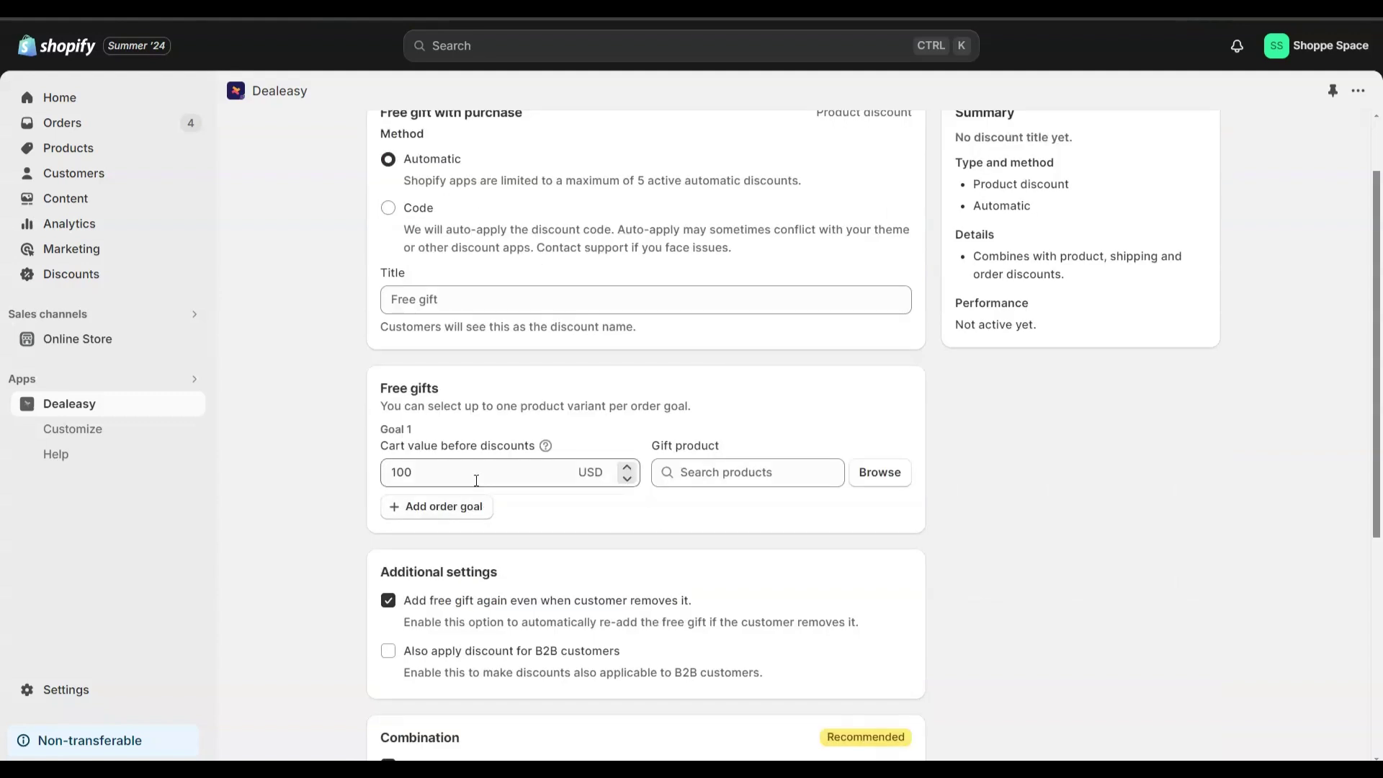
drag(476, 480, 371, 483)
text(7)
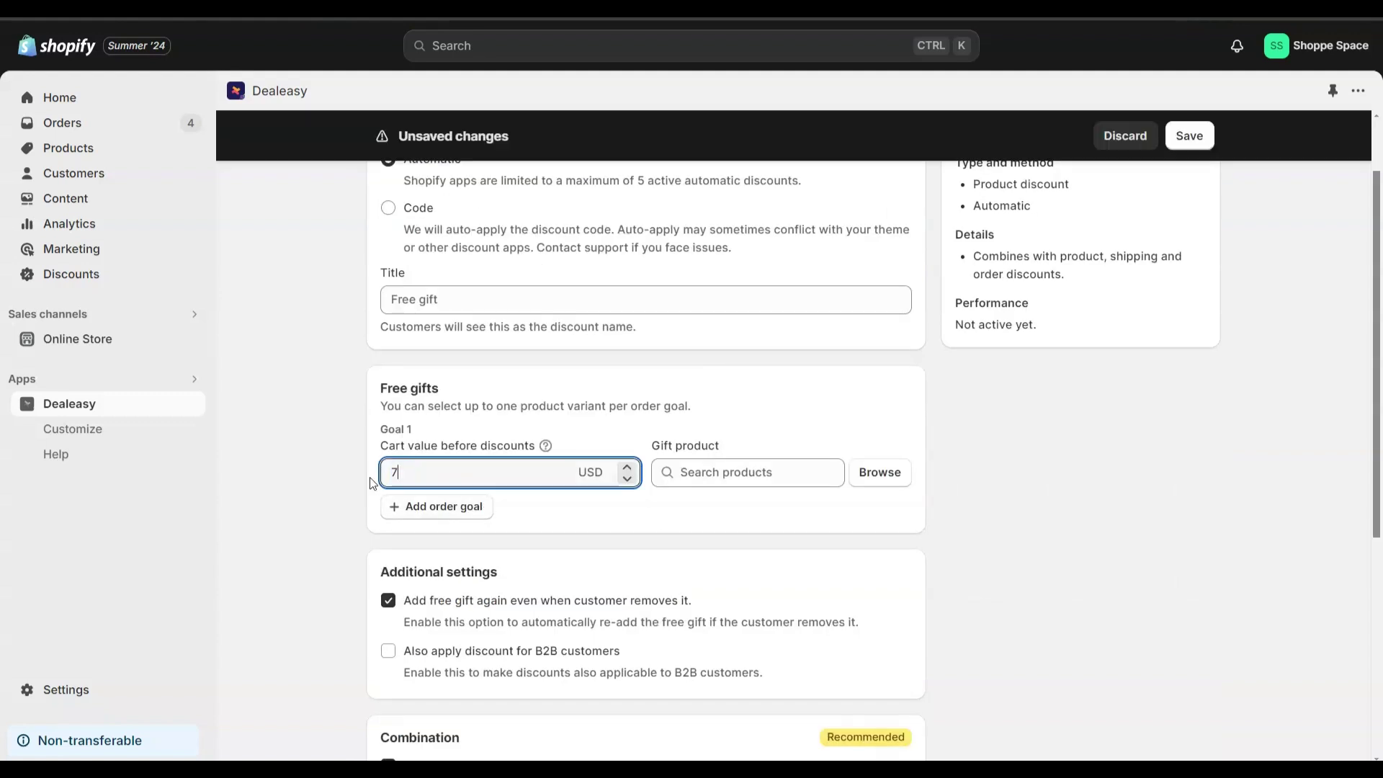
text(0)
Choose Cap with raised slogans as the gift, title the discount 'Free Gift', and save.
click(894, 472)
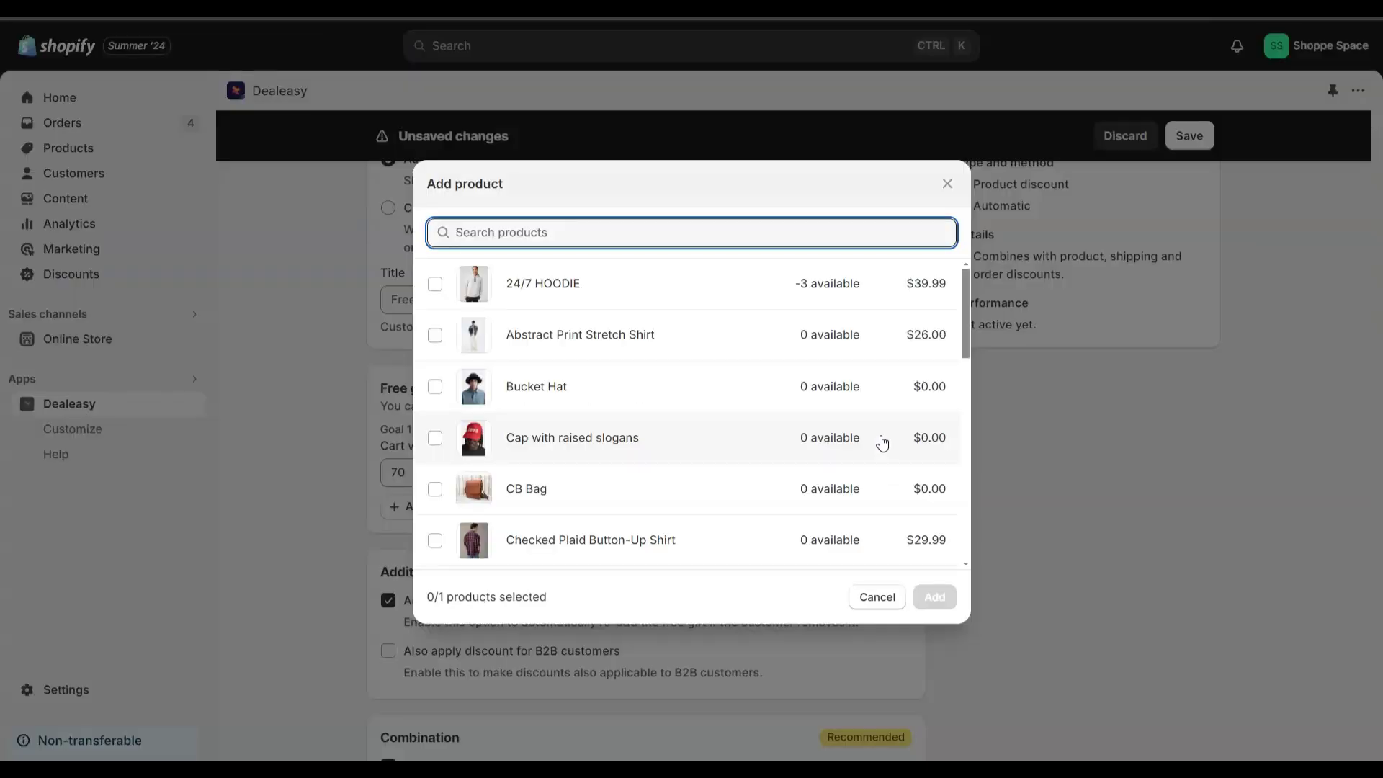
click(435, 439)
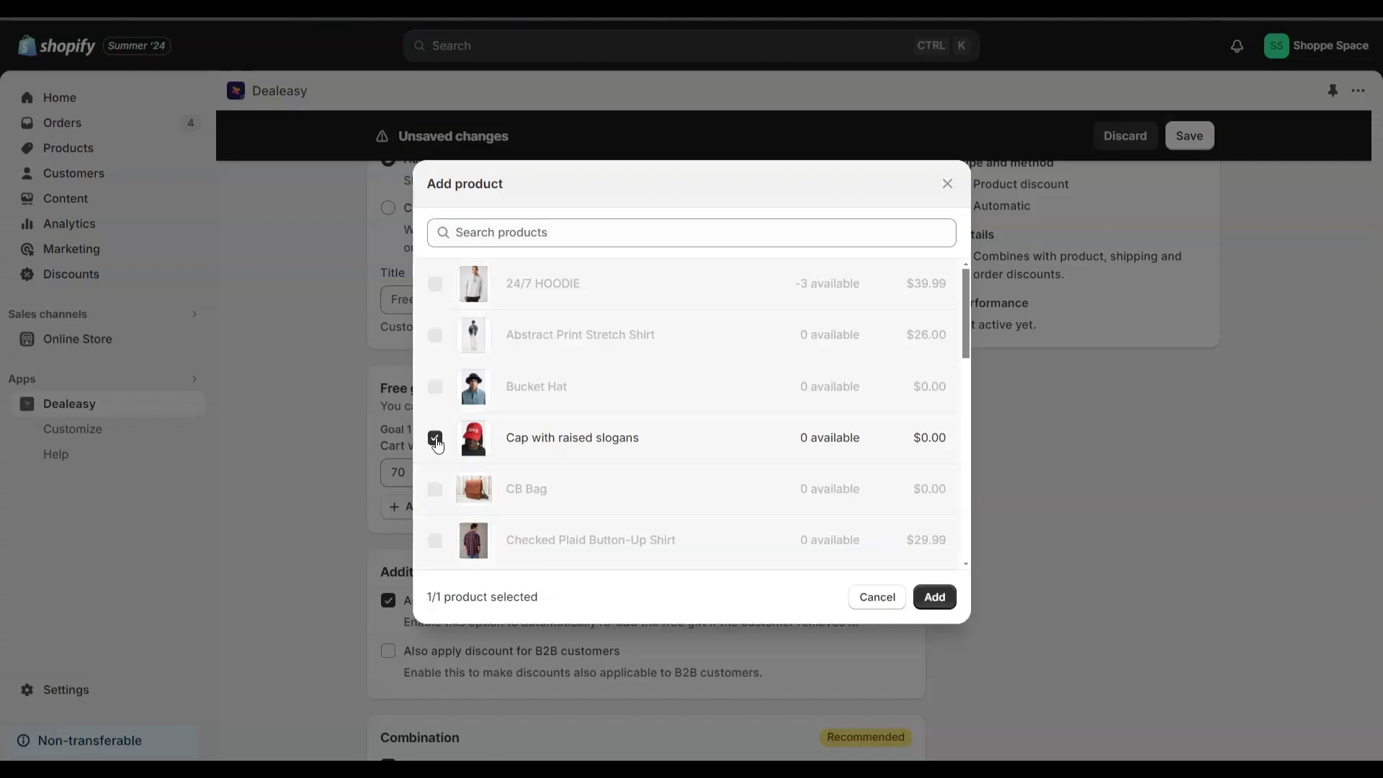
click(934, 597)
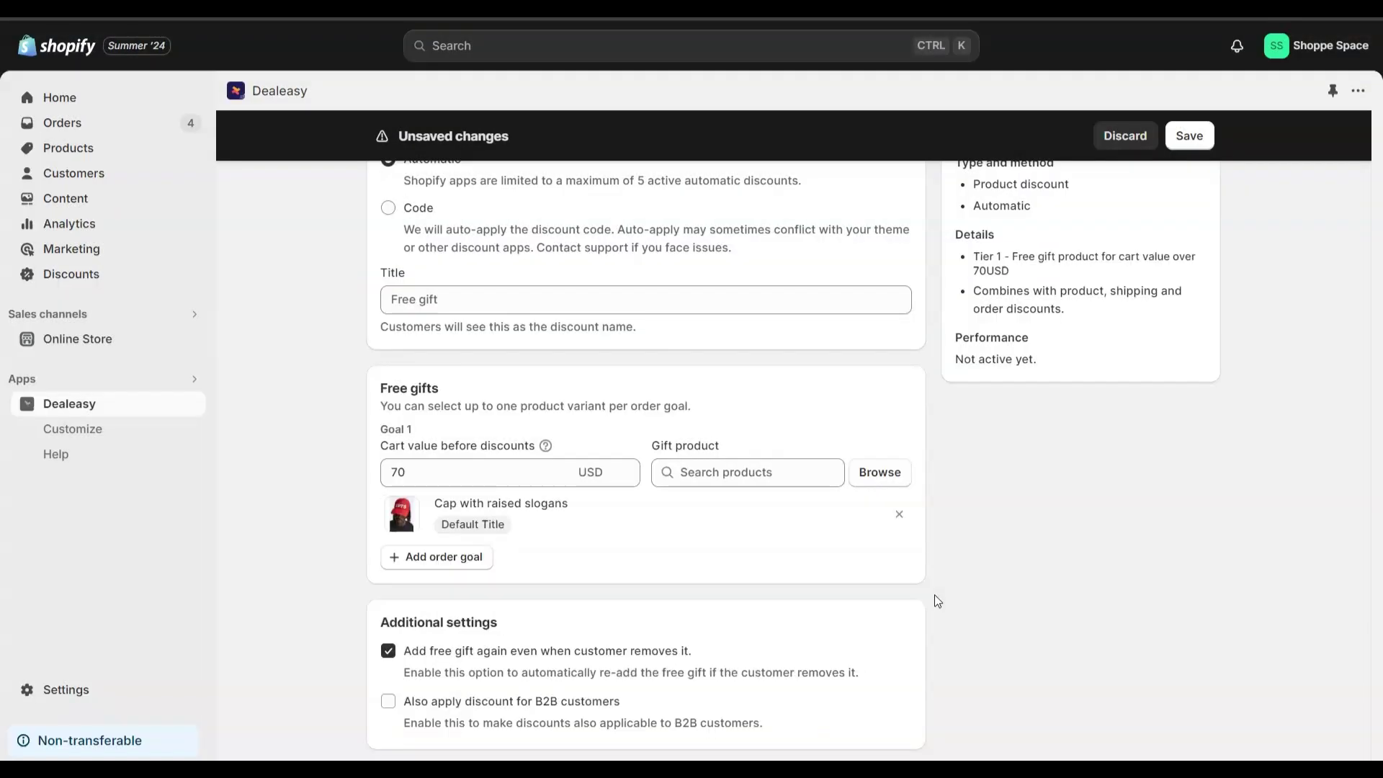
scroll(938, 601, up, 2)
click(439, 389)
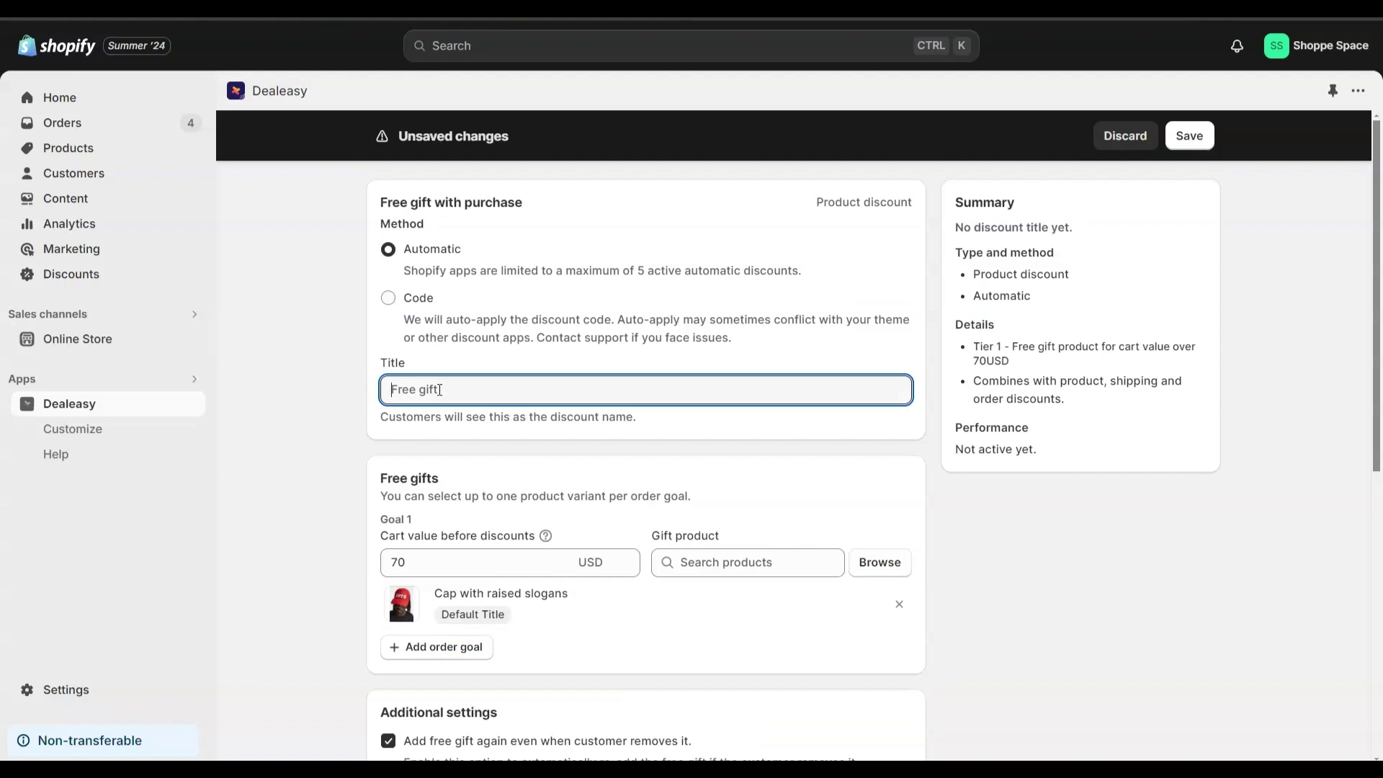
text(F)
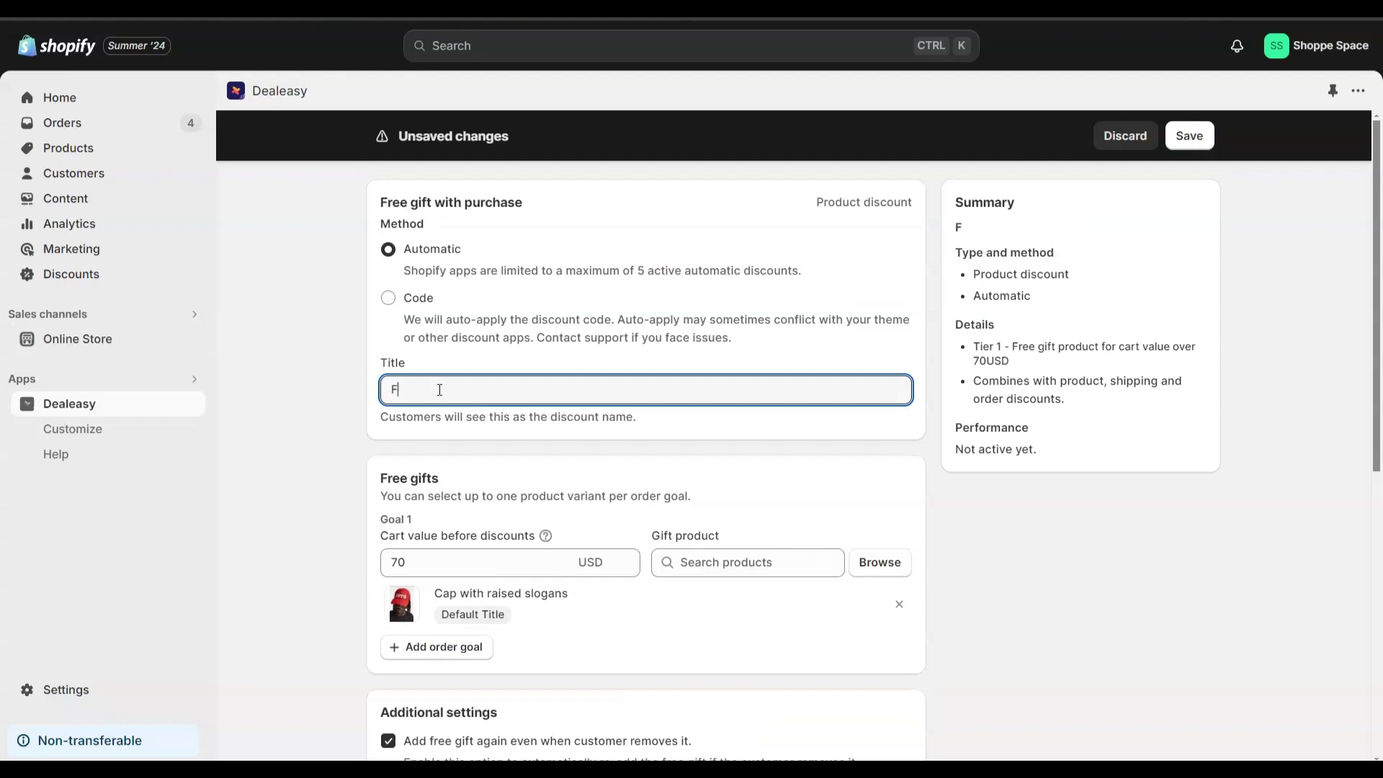
text(ree Gift)
click(1177, 140)
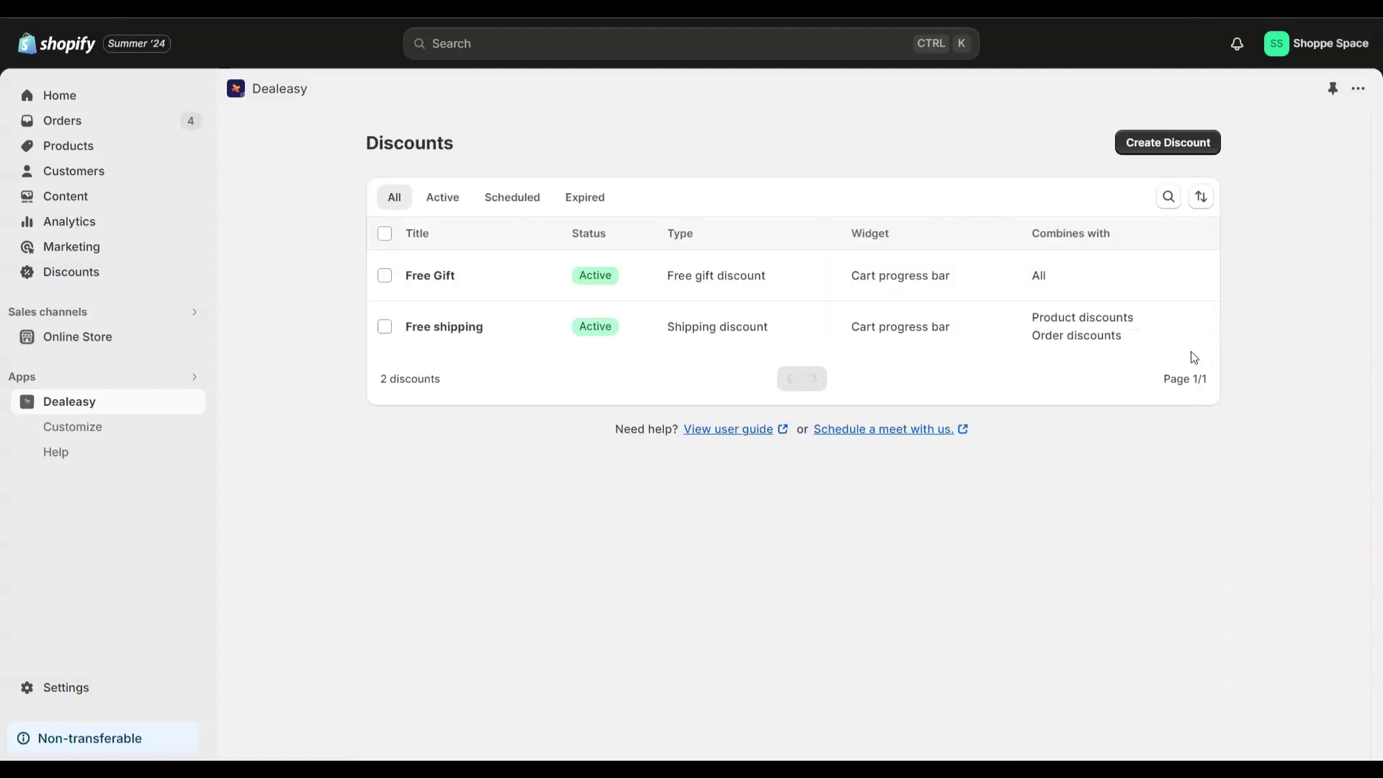
Create a tiered cart discount of 20% off at cart value 90, titled 'Special discount', and save.
click(1185, 143)
scroll(1051, 468, down, 1)
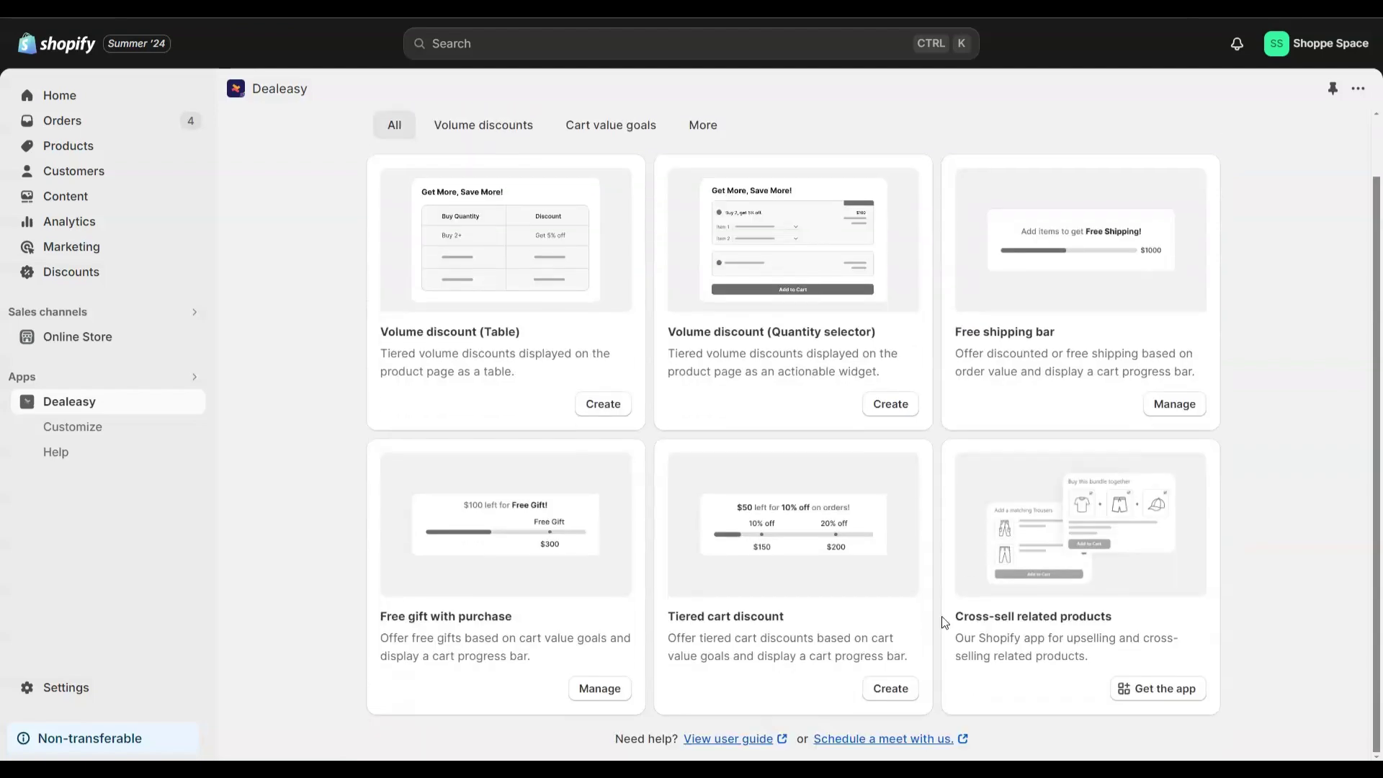
click(887, 690)
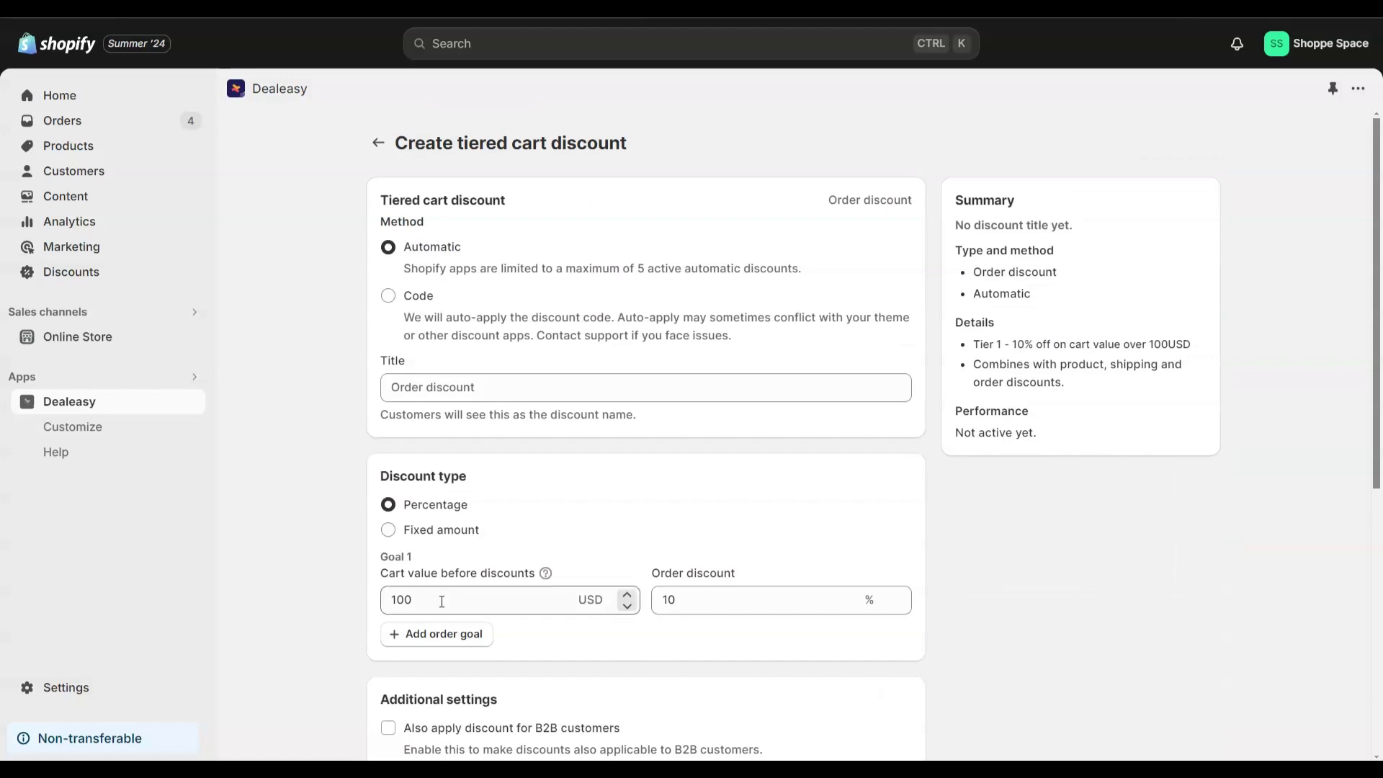
drag(442, 601, 376, 604)
text(90)
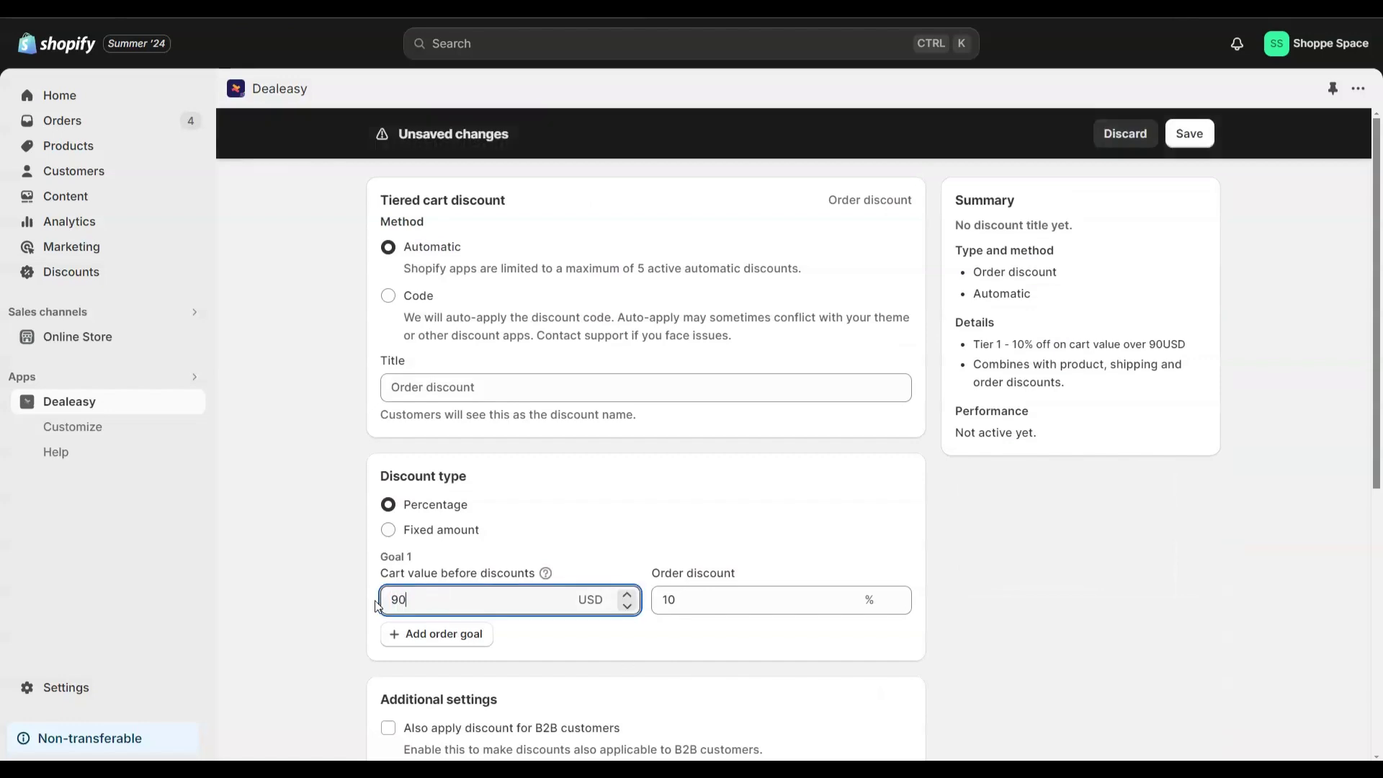
click(677, 600)
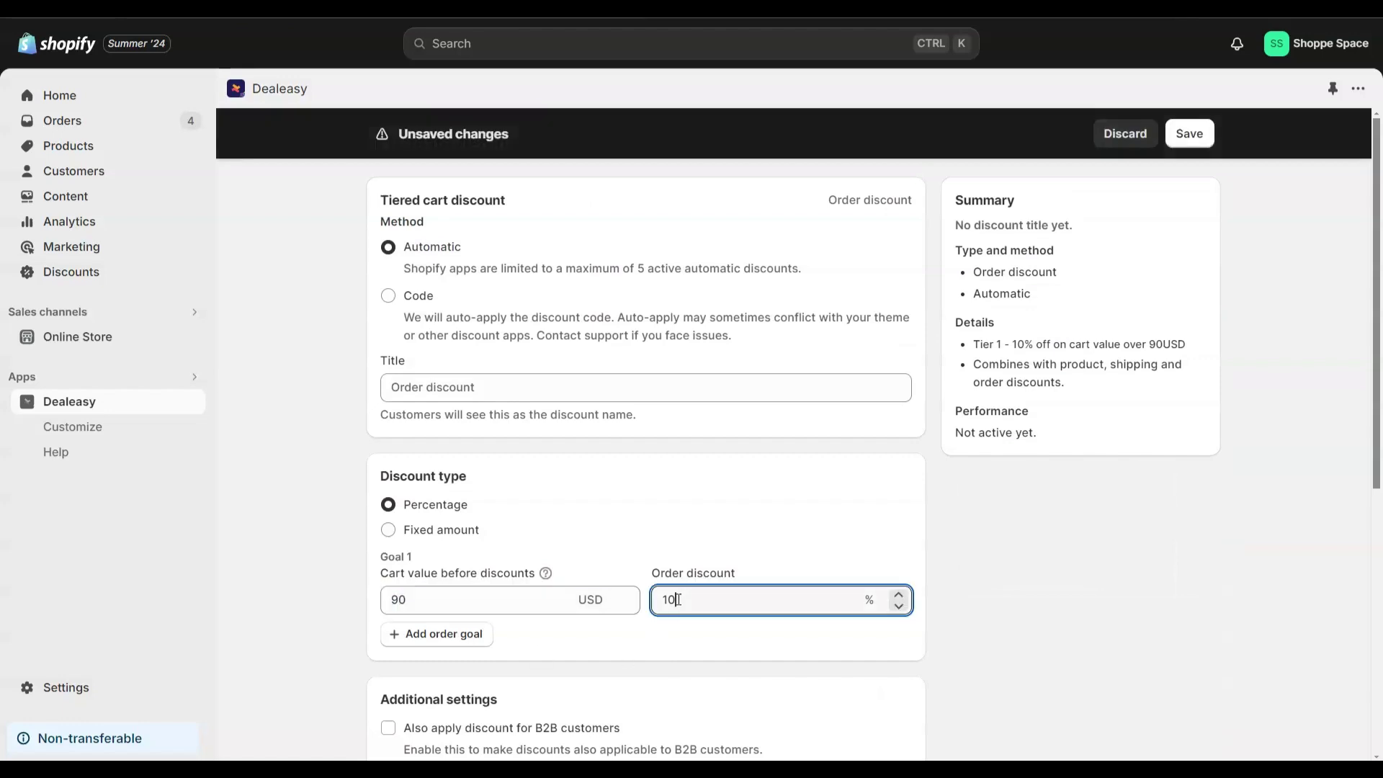
key(BackSpace)
key(BackSpace)
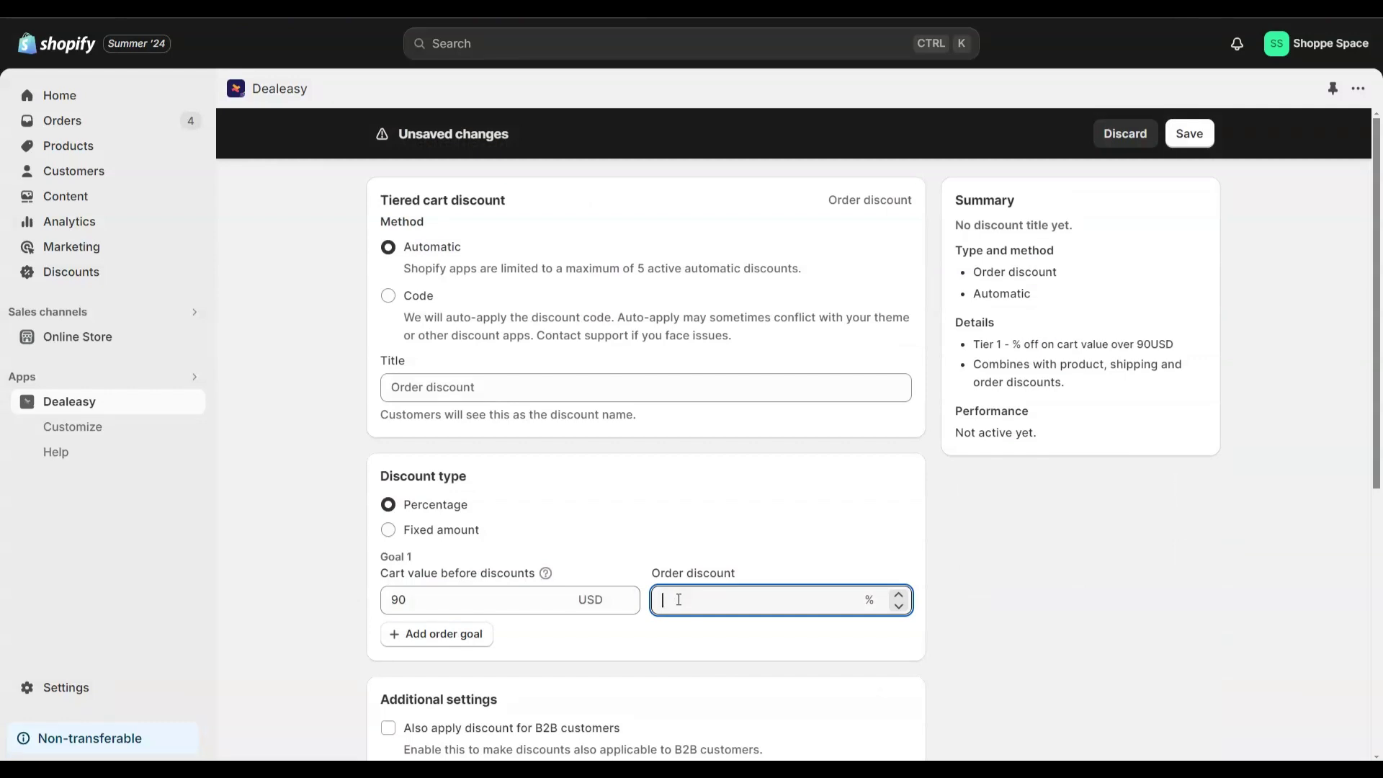
text(20)
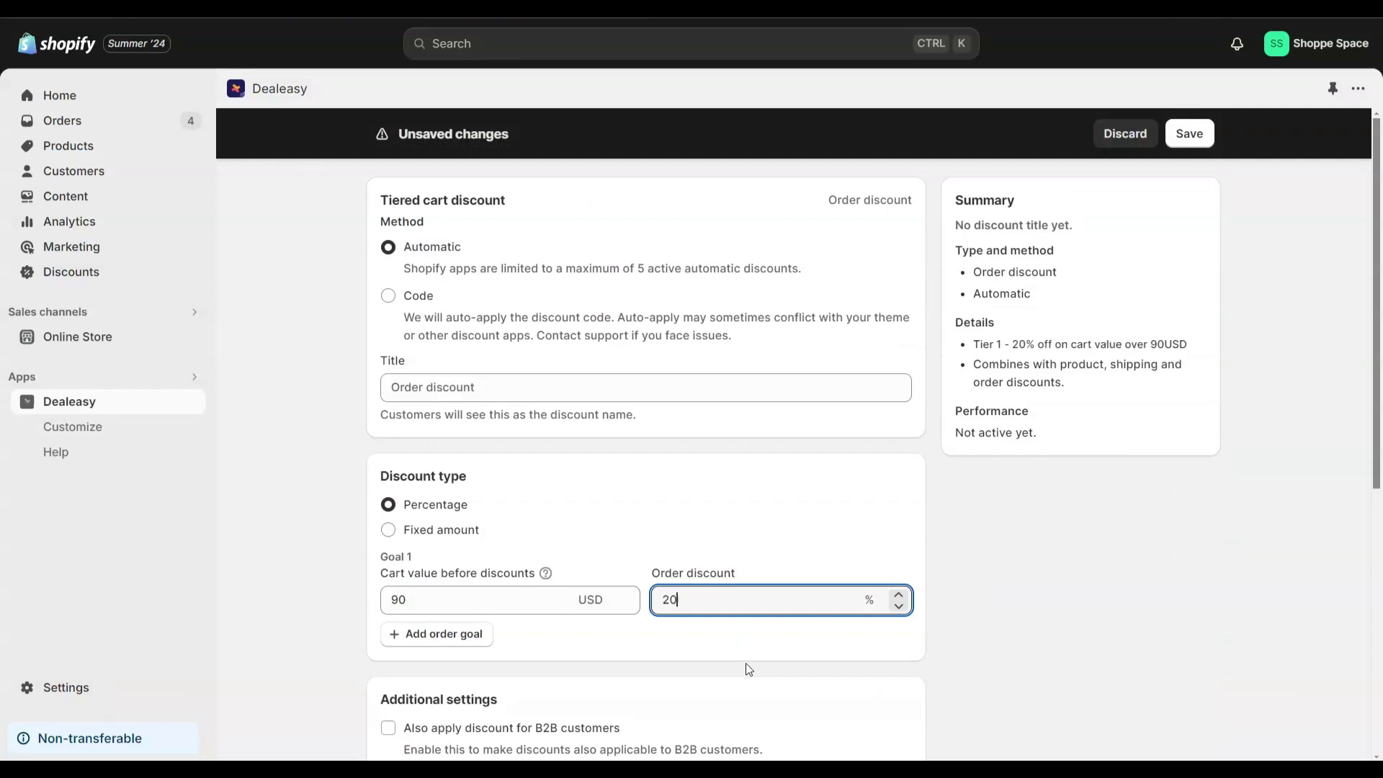
click(467, 390)
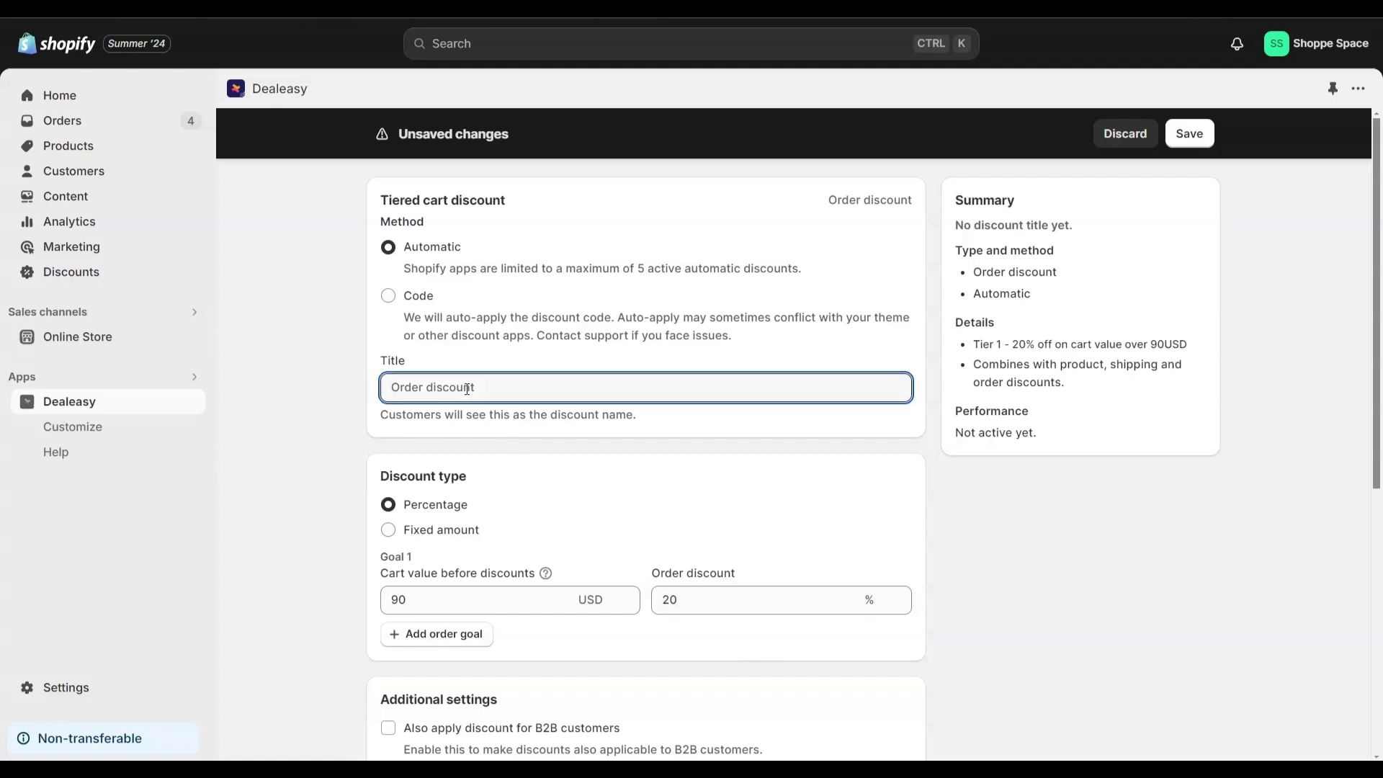
text(Special discoun)
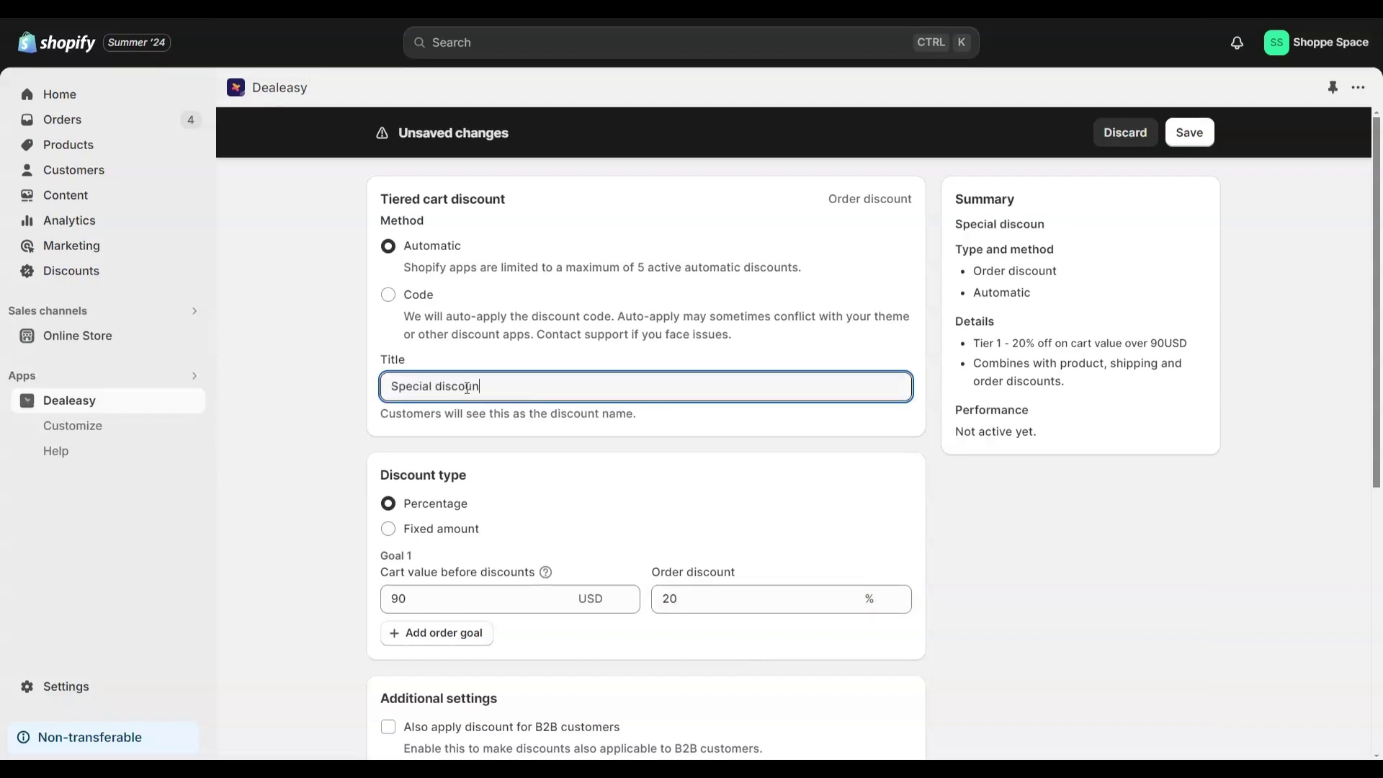
text(t)
click(1189, 133)
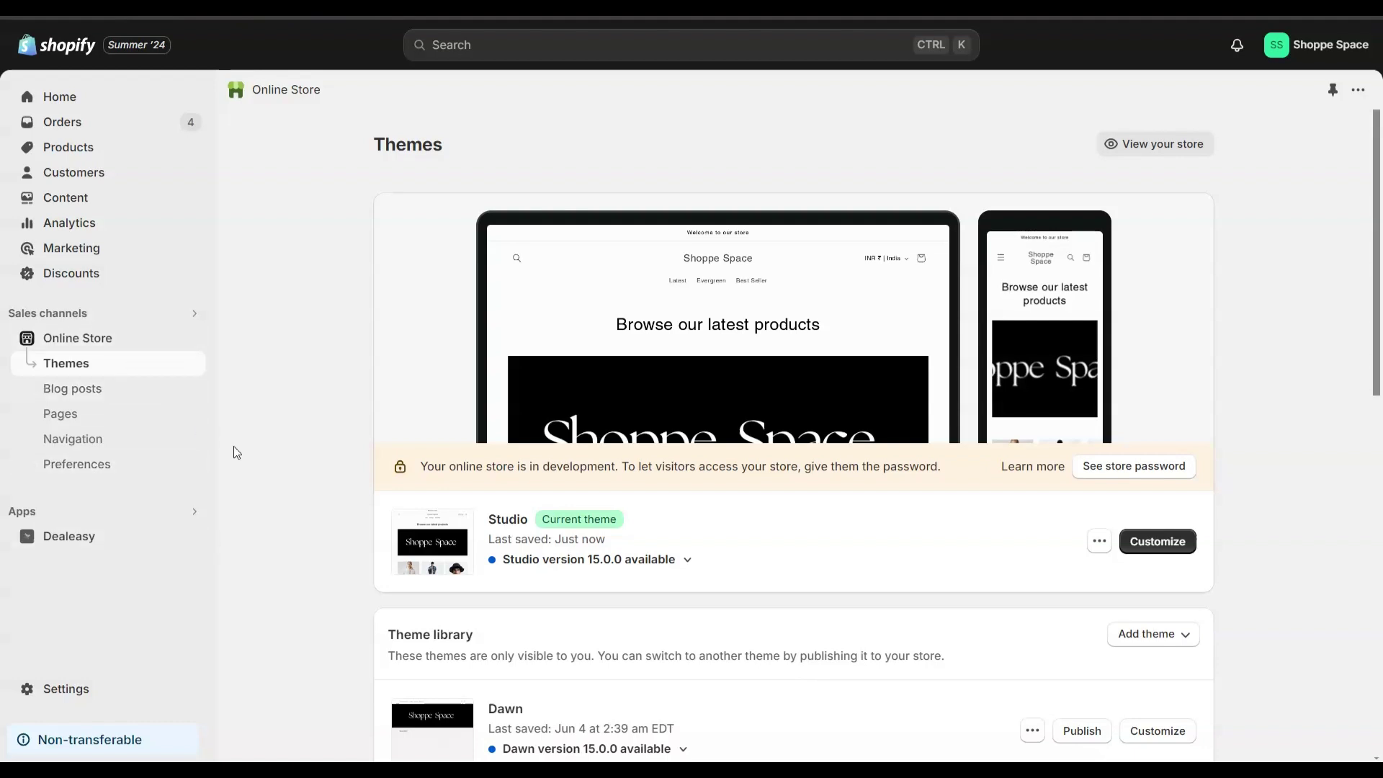
In the Studio theme's Cart template, insert the Dealeasy Cart progress bar app block.
click(1160, 544)
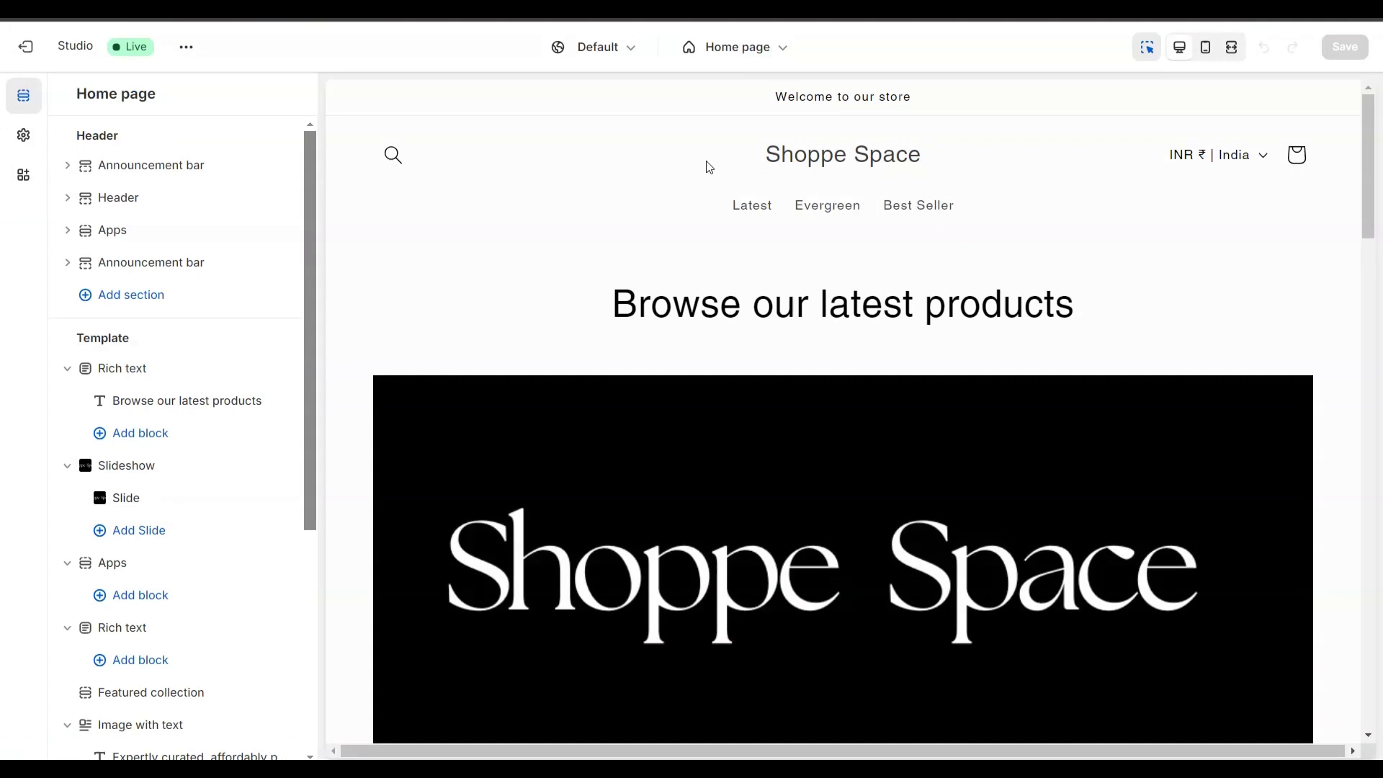
click(738, 48)
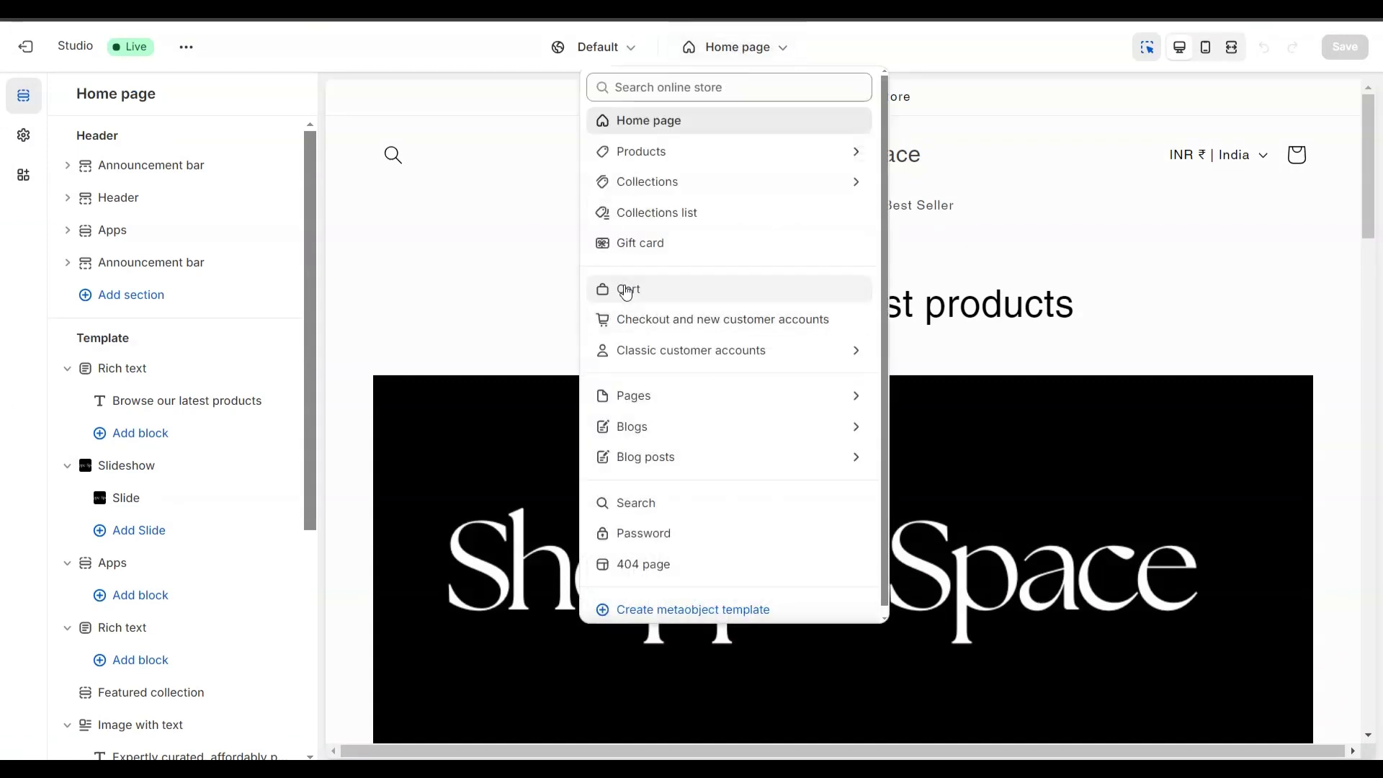
click(623, 289)
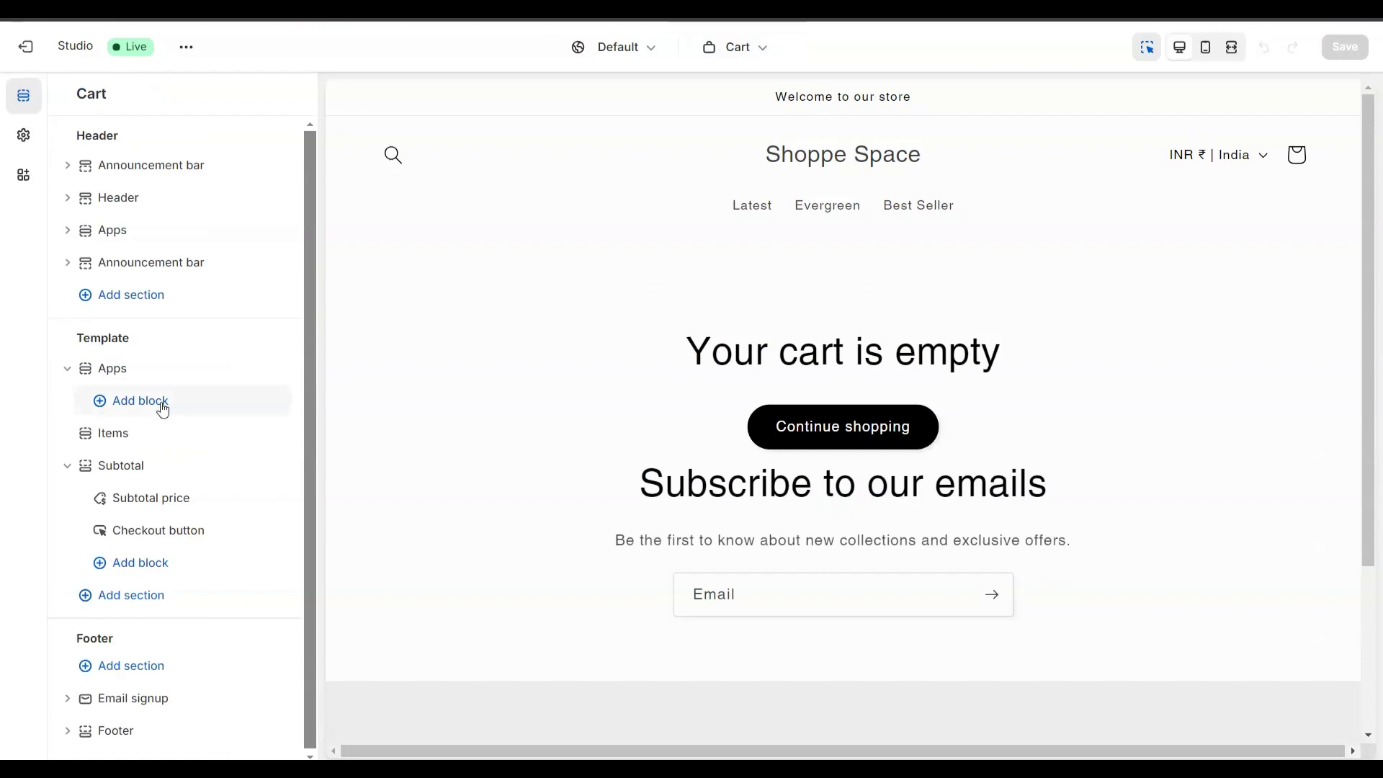
click(162, 405)
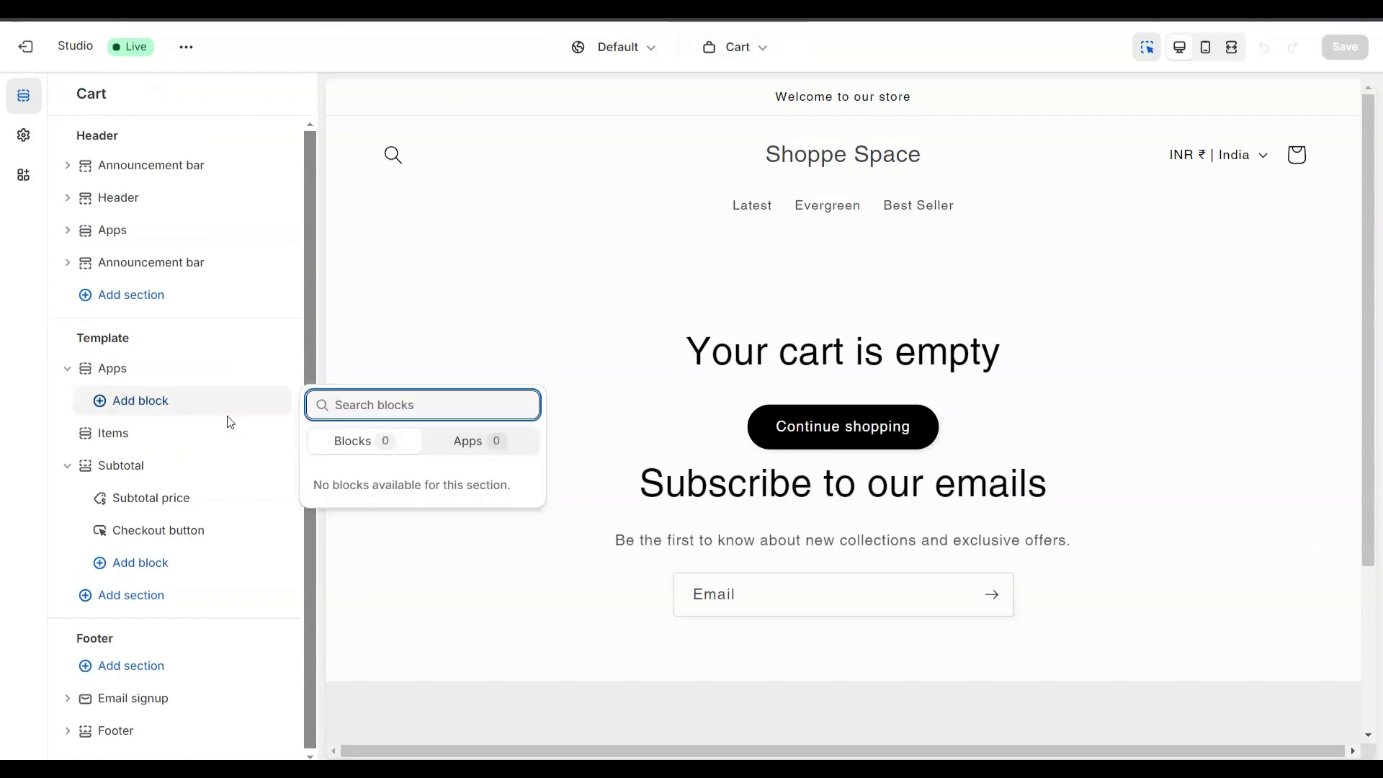
click(465, 443)
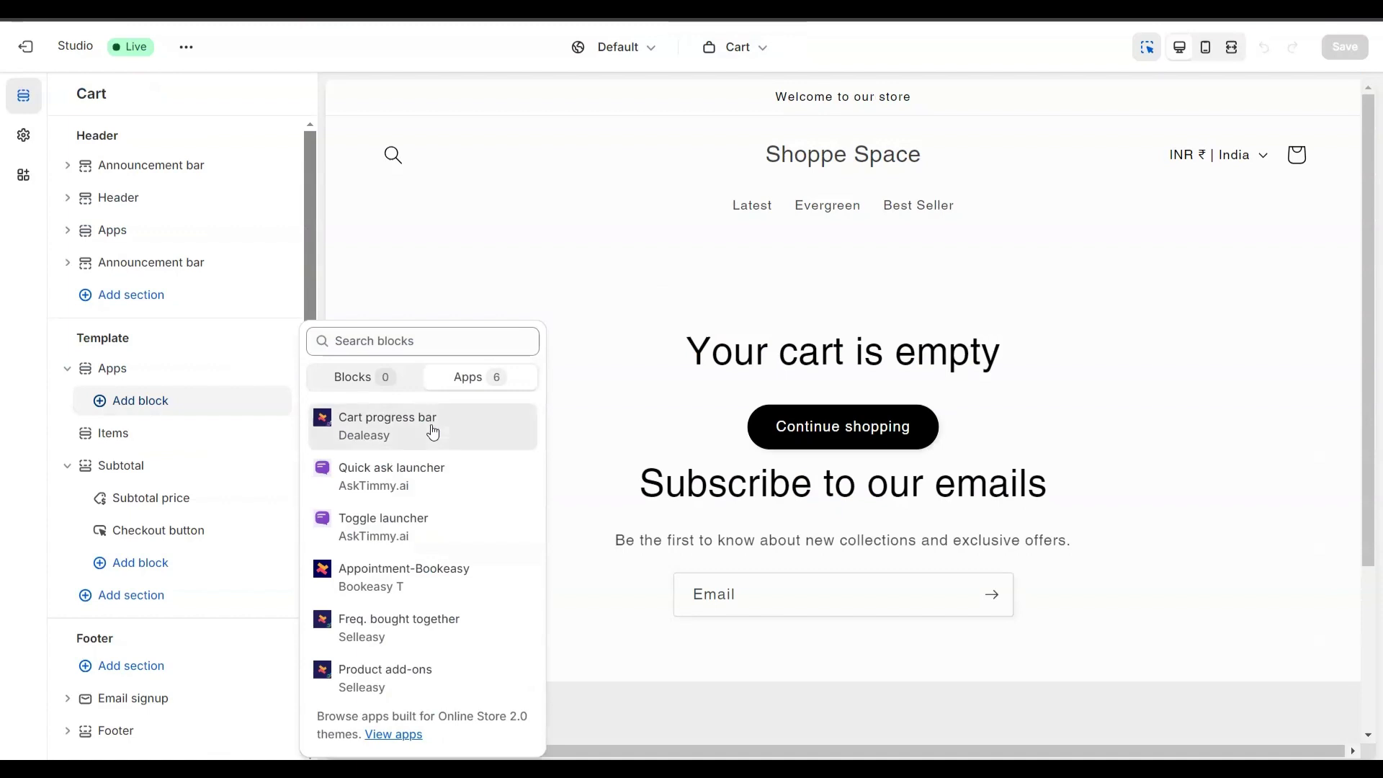
click(432, 430)
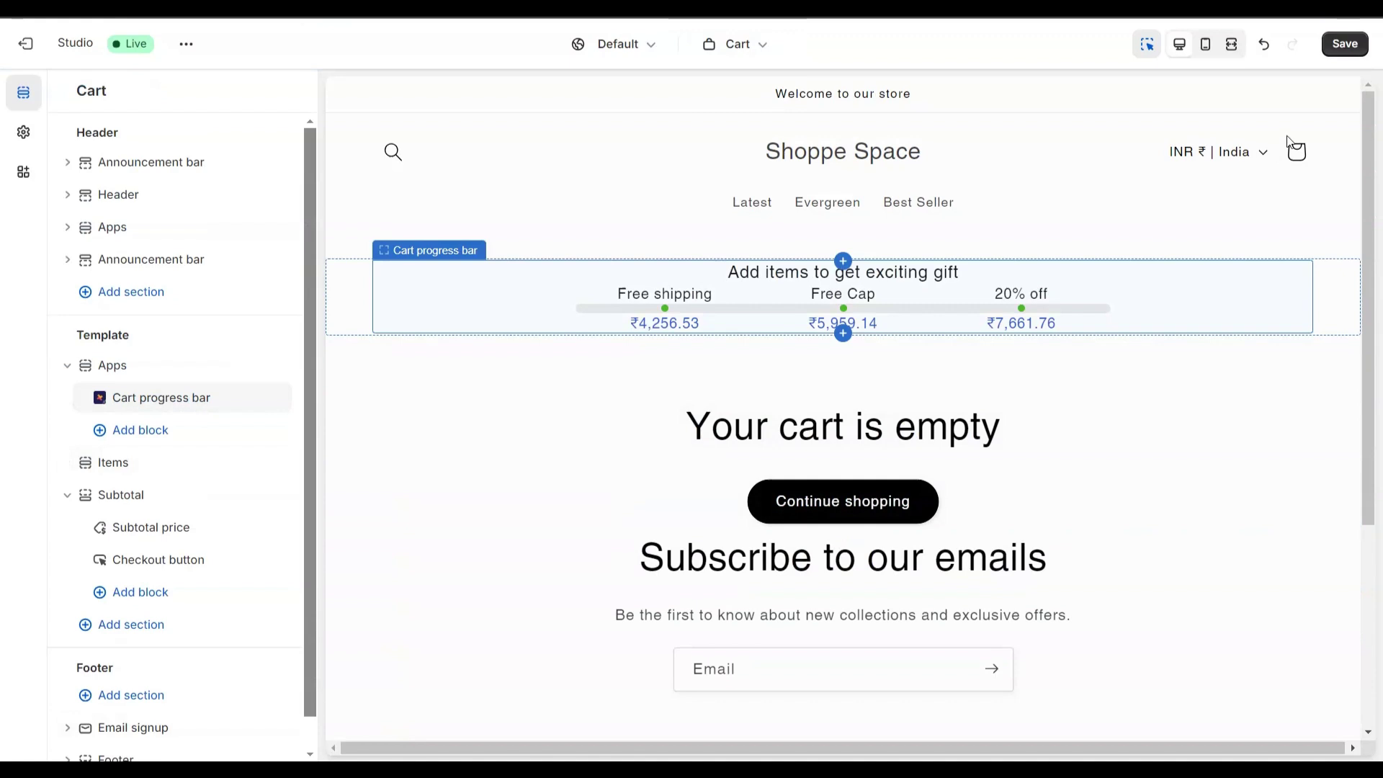
Save the cart template, then add the sweat shirt to the cart and raise its quantity to 4.
click(1345, 45)
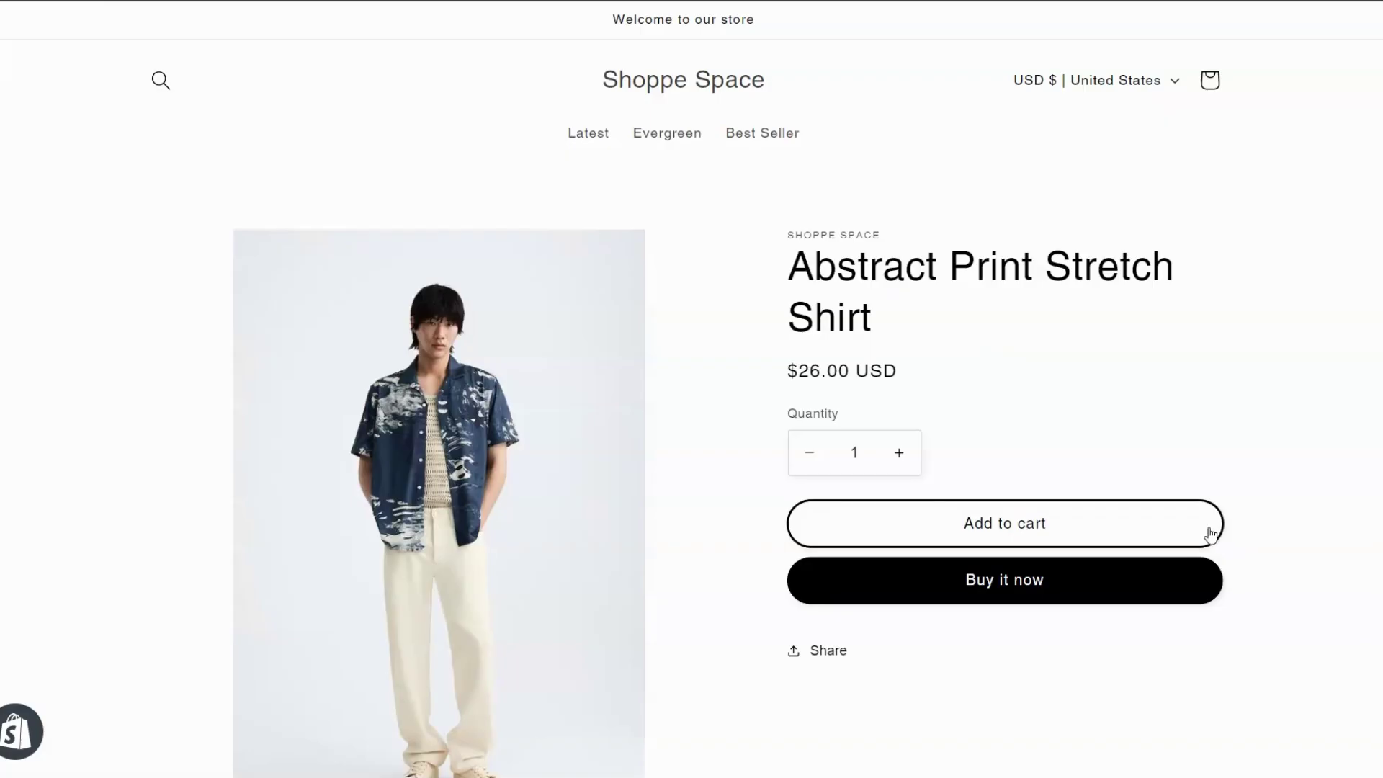
click(1176, 518)
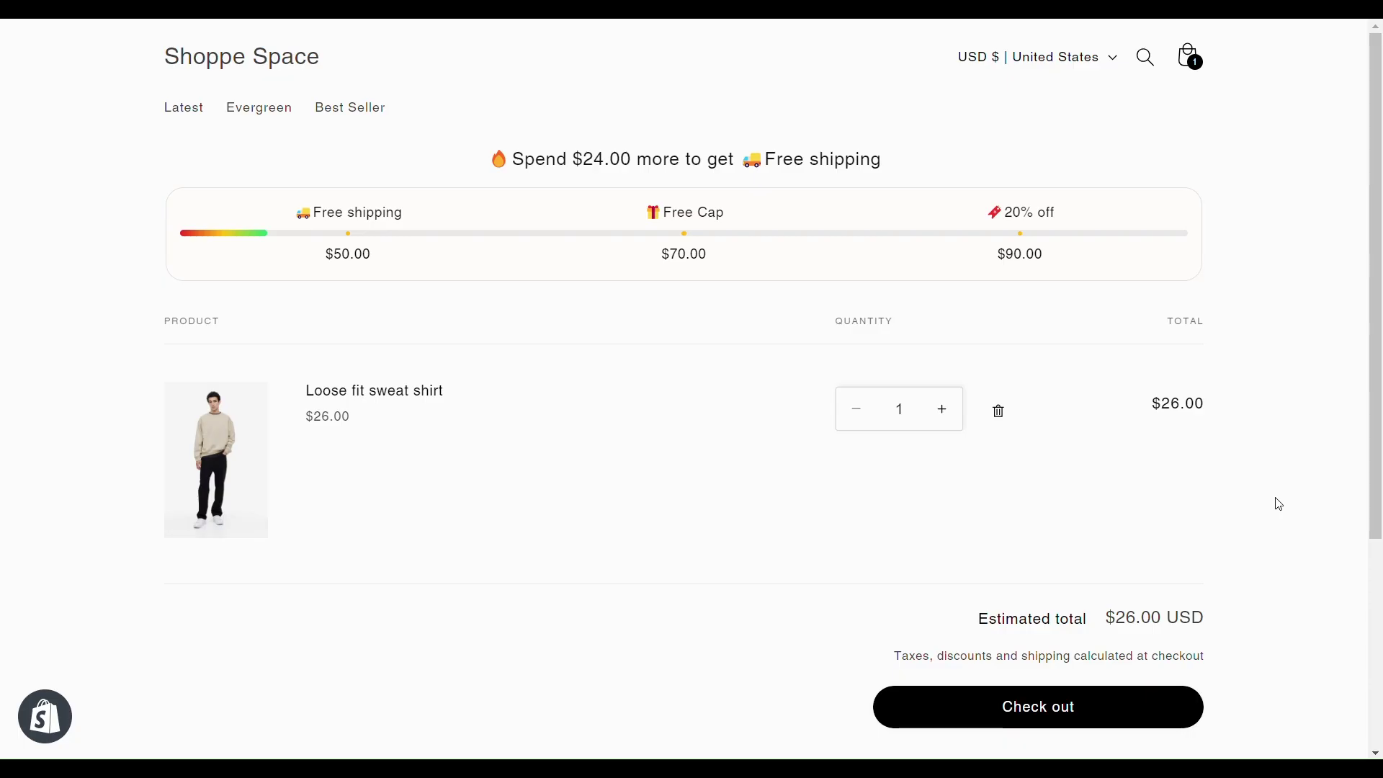
click(946, 412)
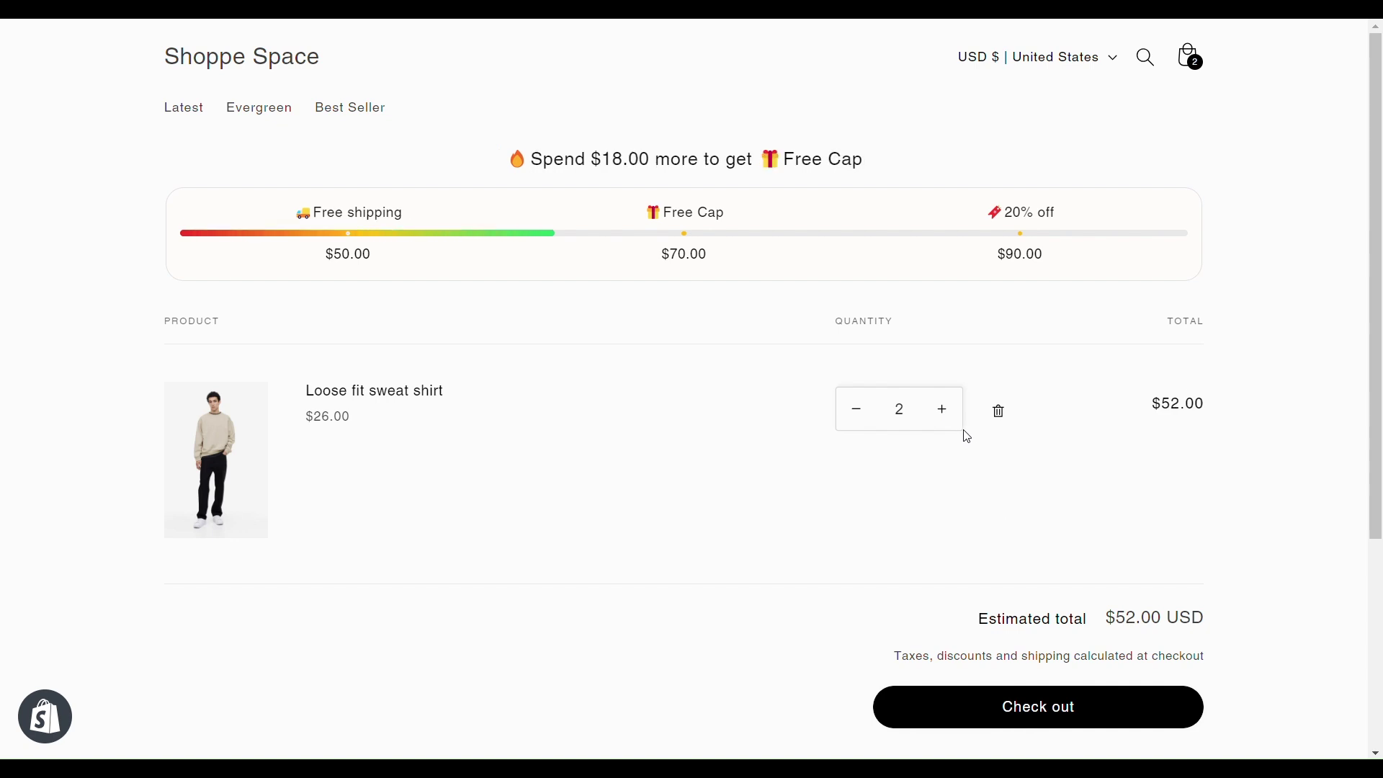
click(945, 418)
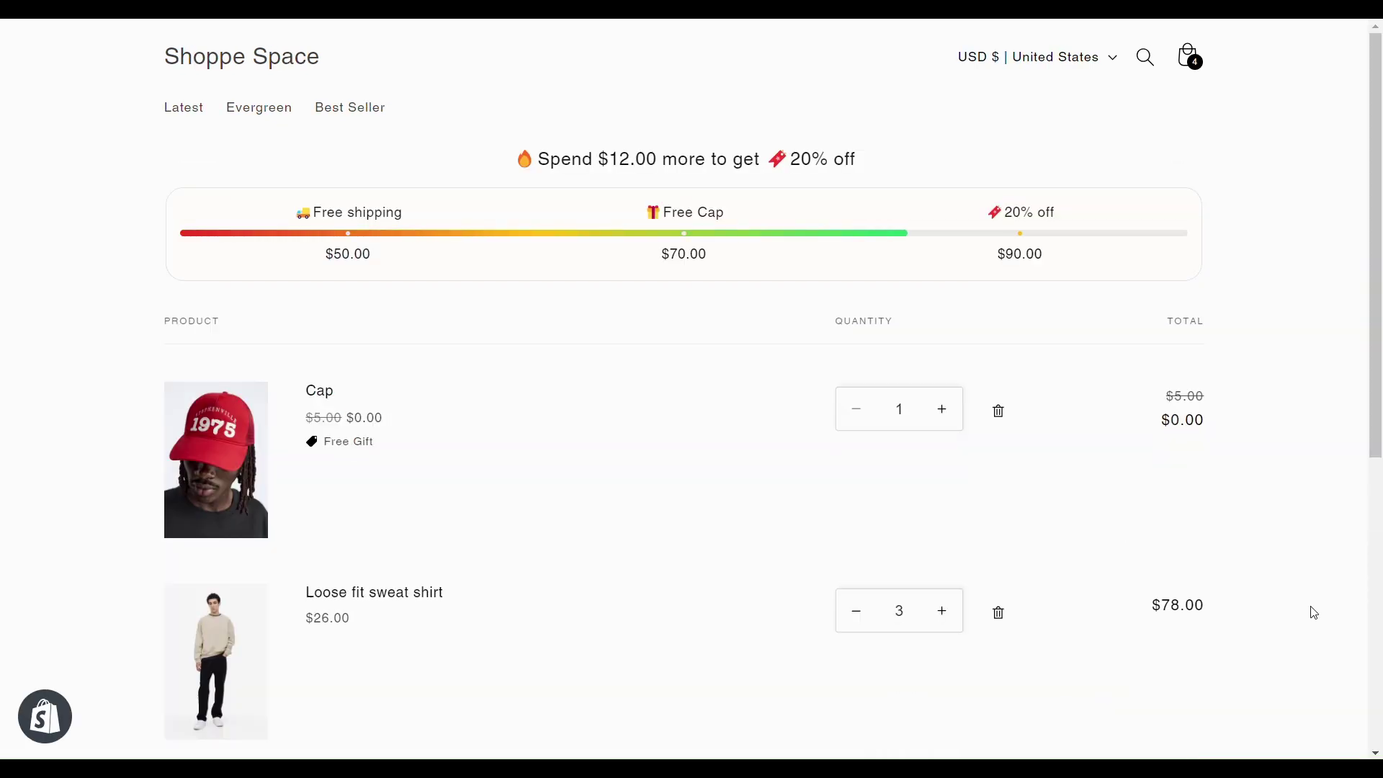
click(943, 612)
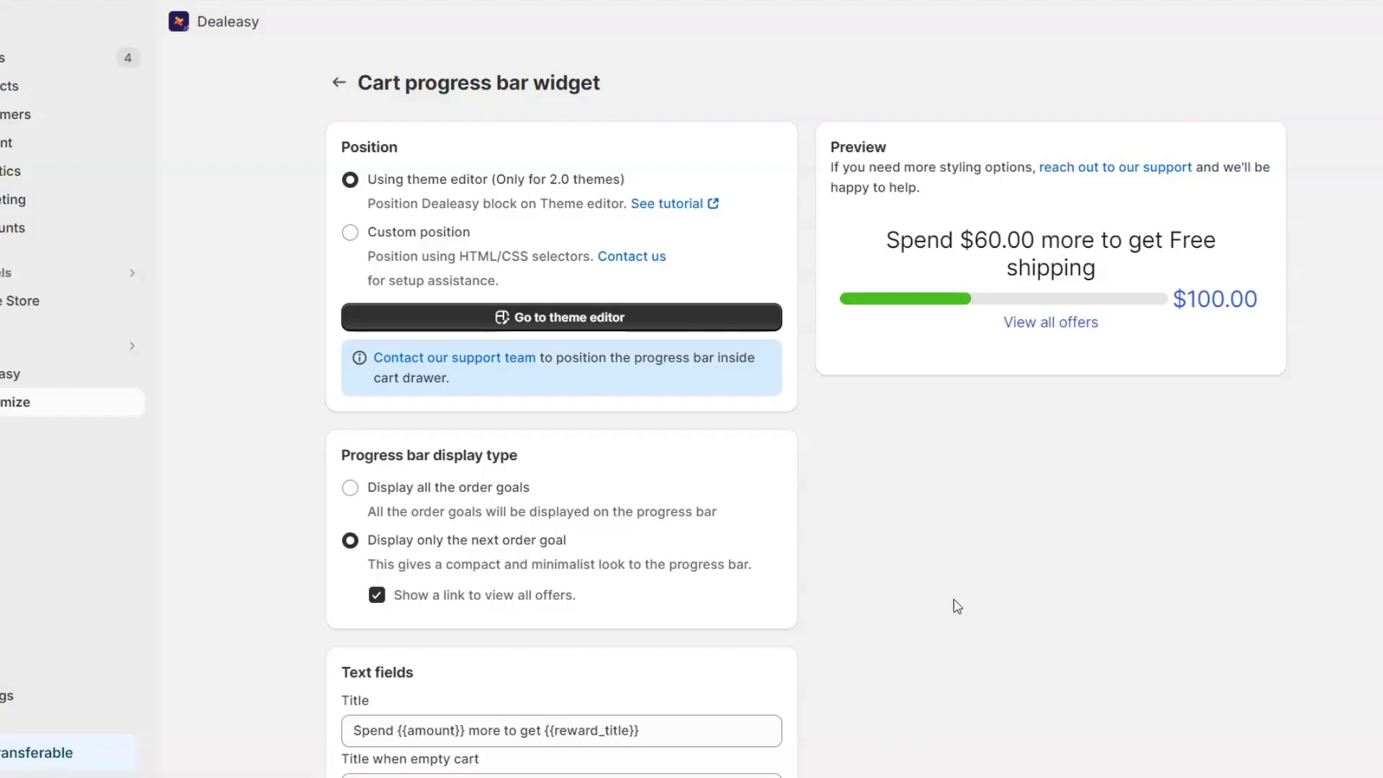
Open the filled-colour picker in the Cart progress bar widget settings.
scroll(958, 606, down, 20)
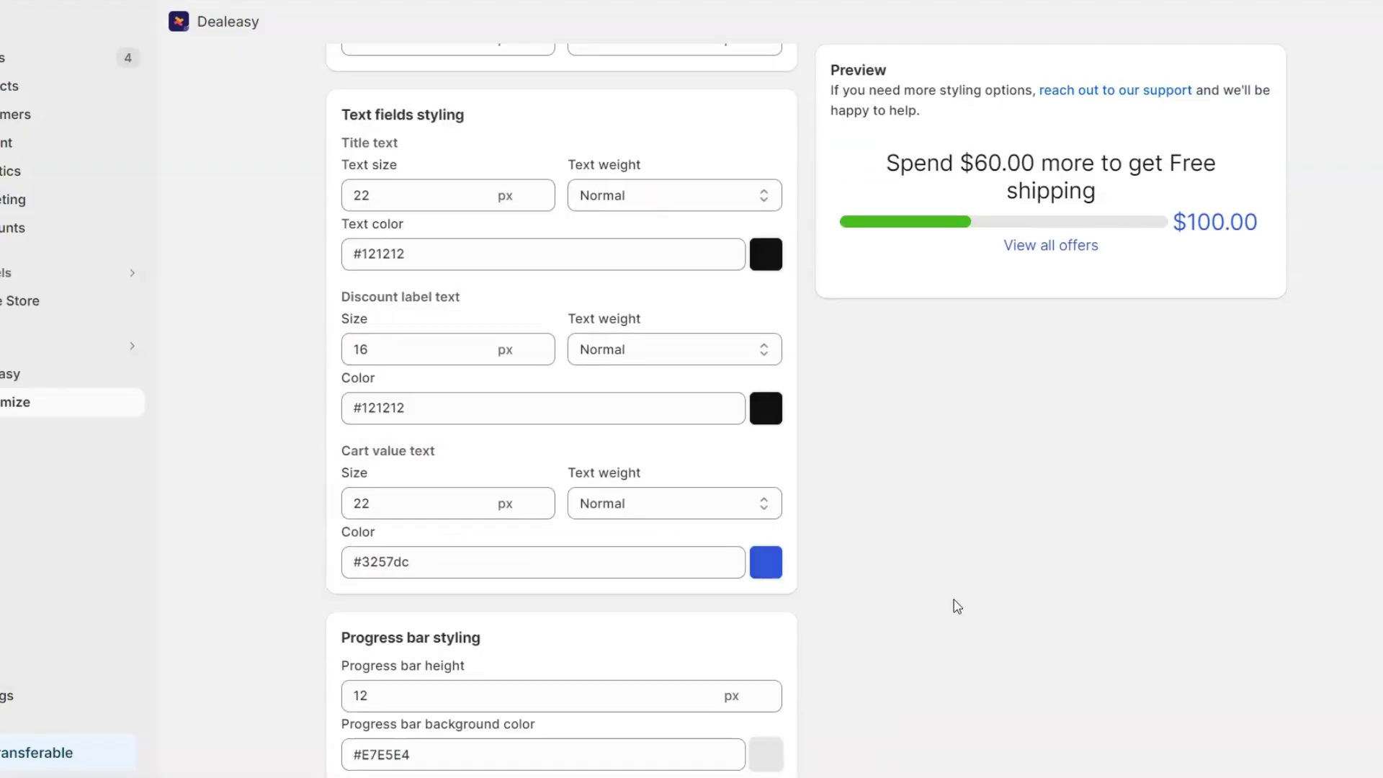
scroll(957, 606, down, 4)
click(766, 492)
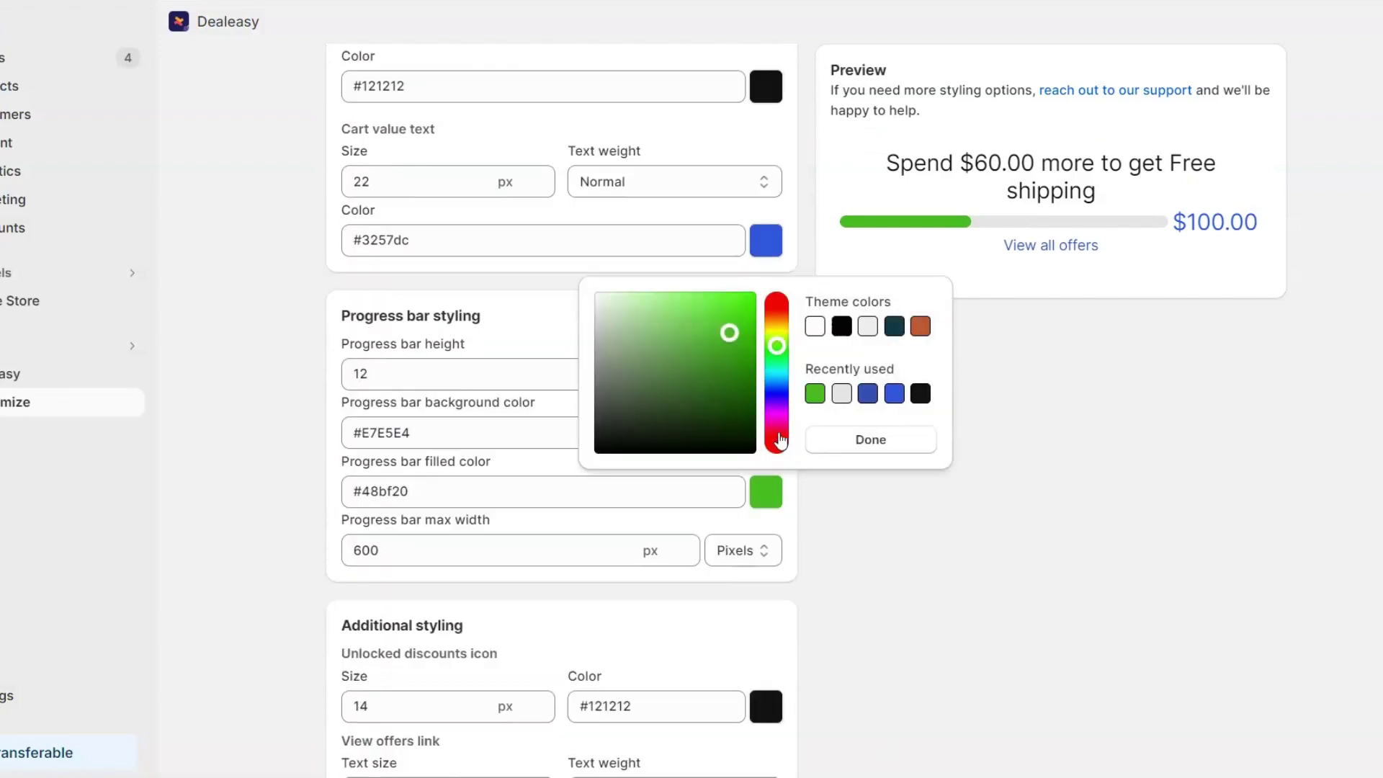
Change the bar's filled colour to a red hue, then add the Loose fit sweat shirt to the cart.
click(776, 436)
click(868, 441)
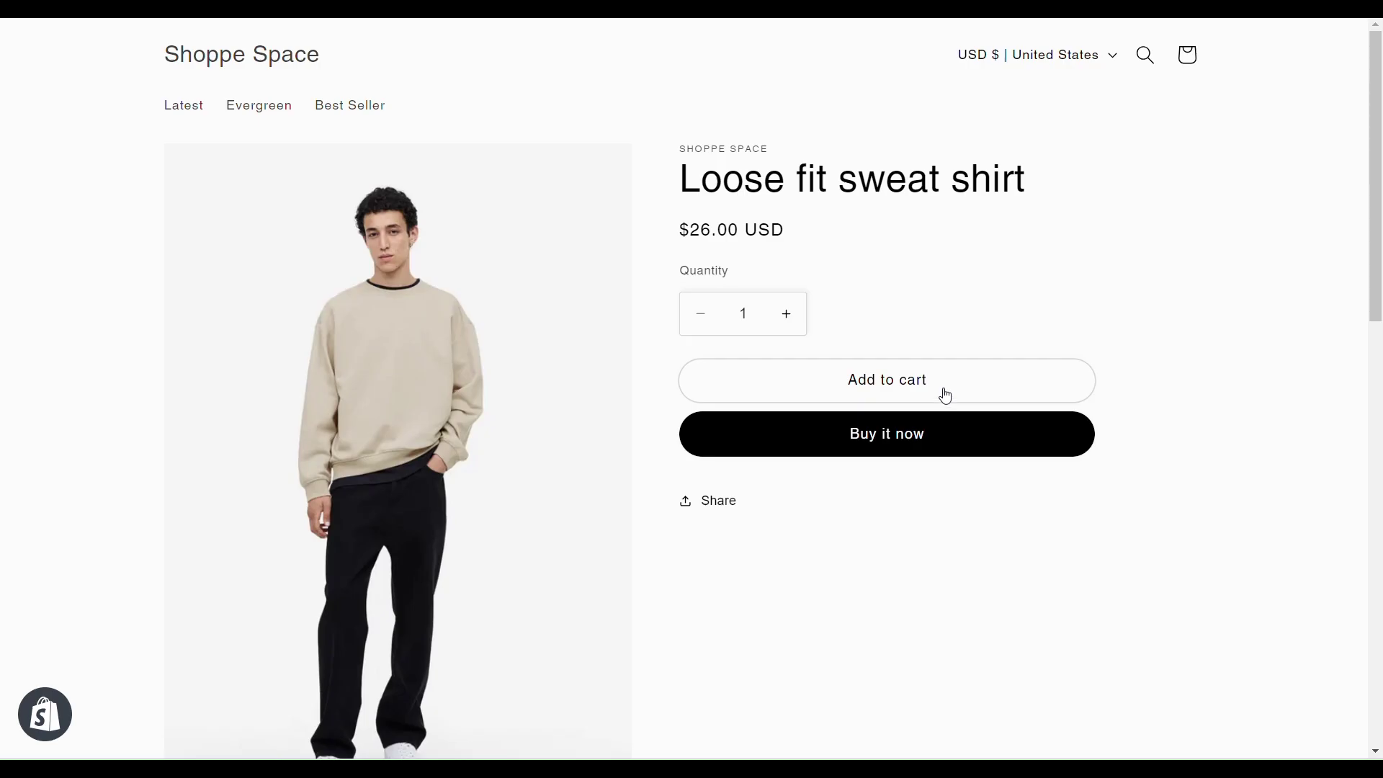
click(945, 395)
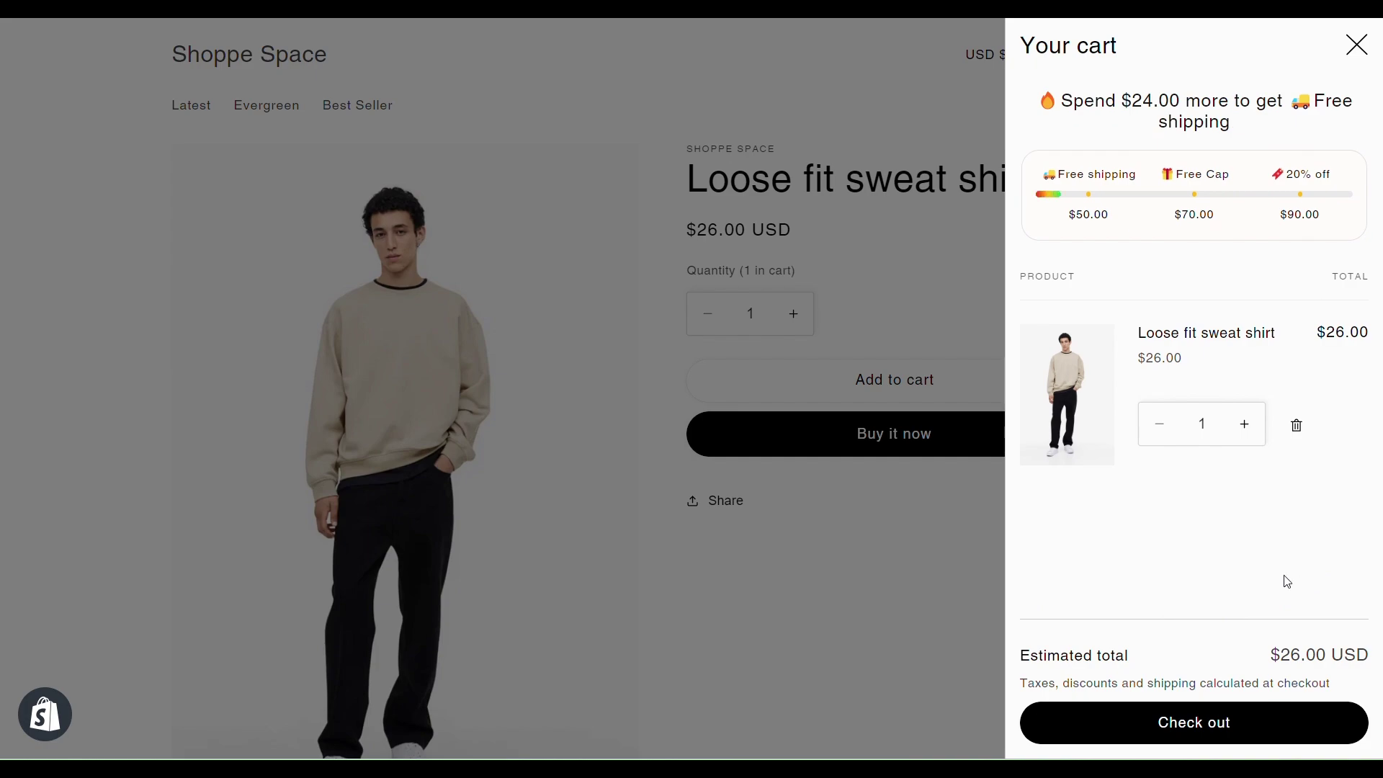